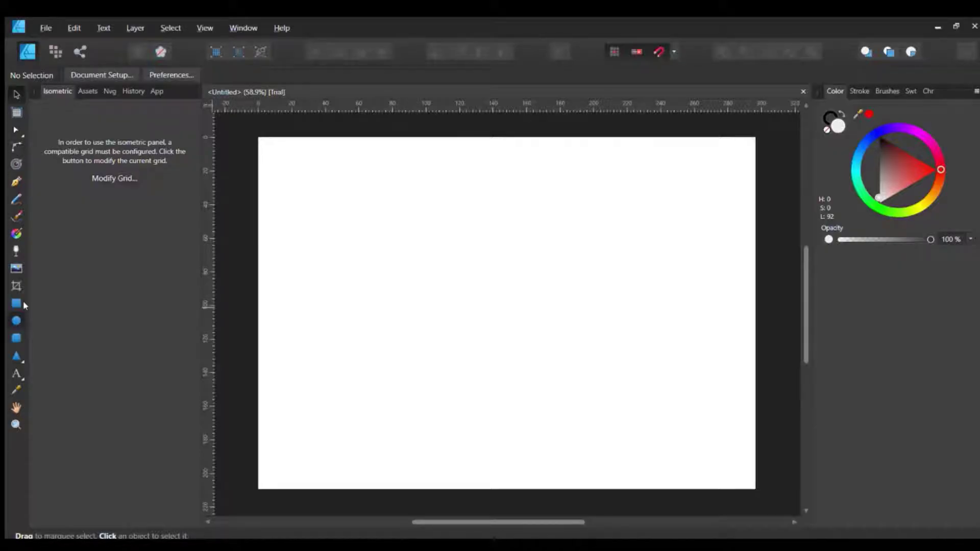
Switch to the Ellipse Tool on the empty page.
key("e")
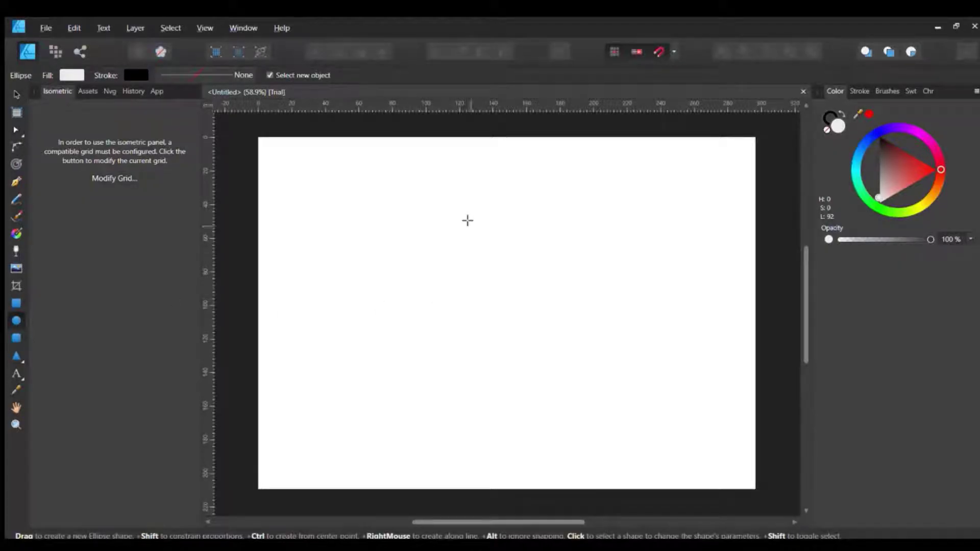
Draw an upright oval and move it near the page centre.
left_click_drag(447, 221, 591, 436)
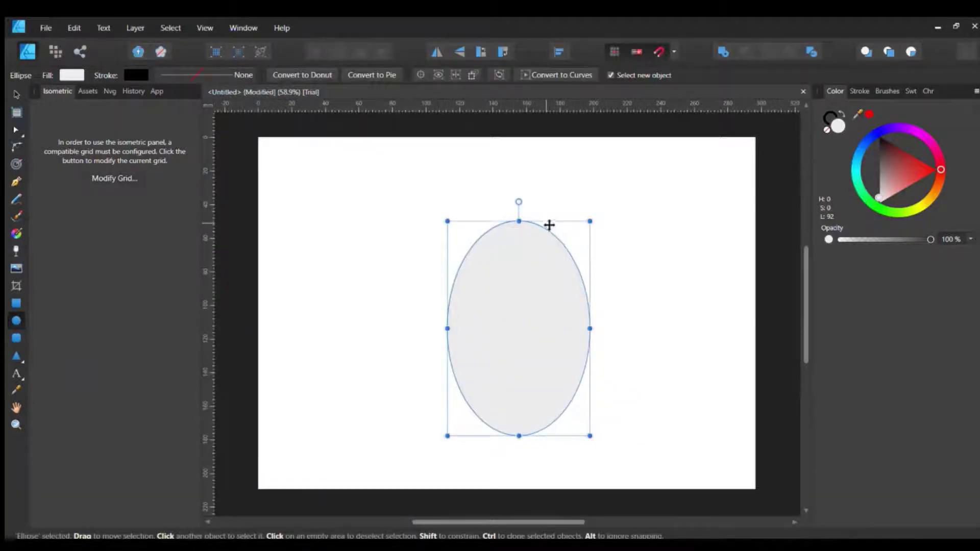
left_click_drag(550, 223, 536, 203)
key("v")
left_click_drag(409, 210, 619, 455)
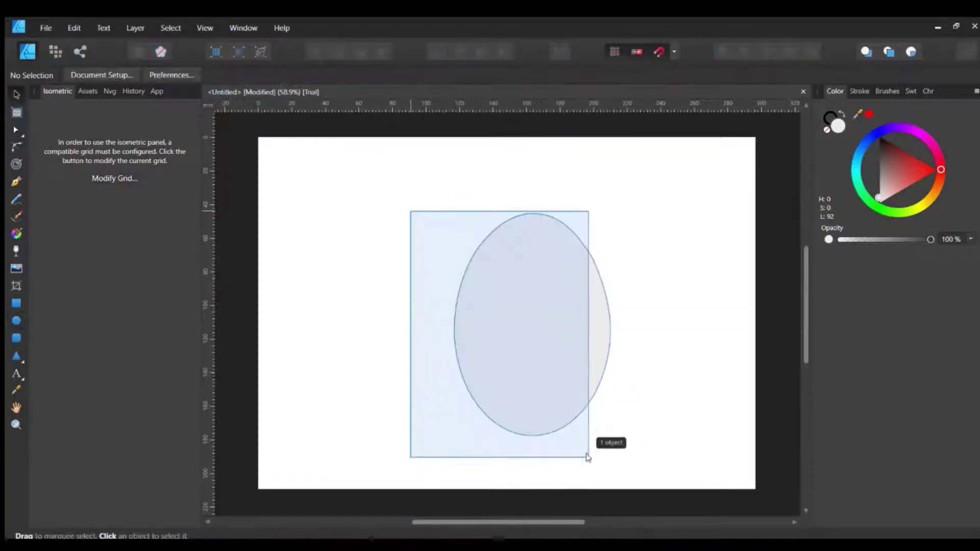
left_click_drag(527, 326, 502, 306)
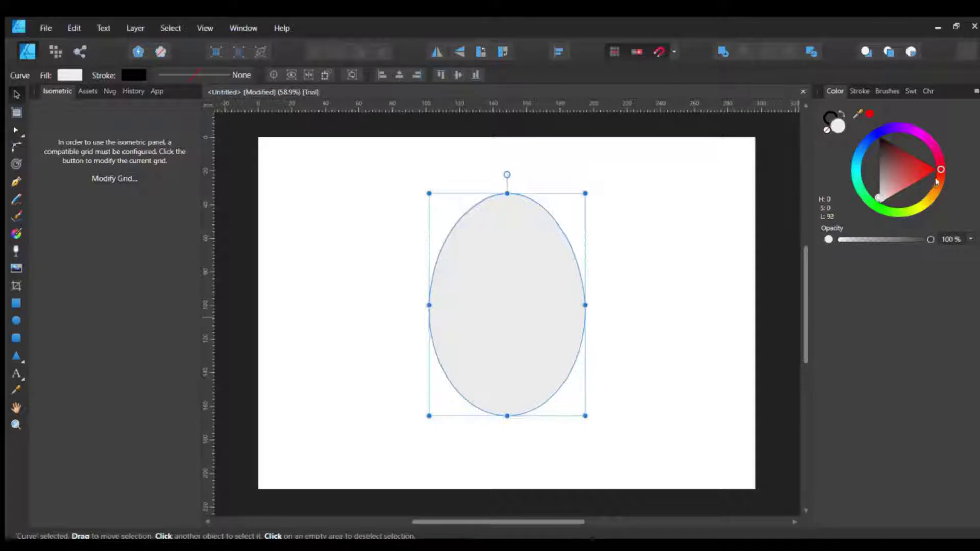
Fill the oval with a light peach-orange and deselect it.
left_click_drag(937, 185, 934, 190)
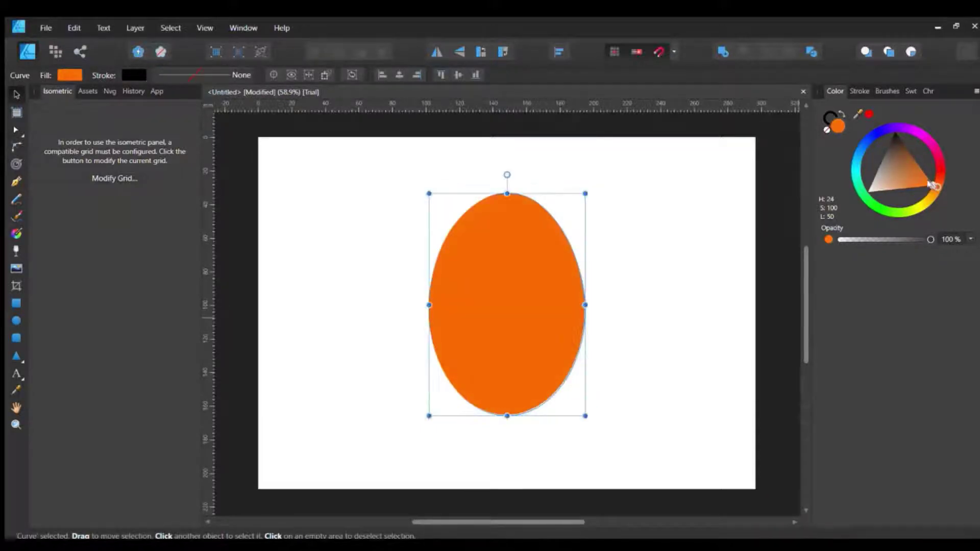
left_click_drag(934, 189, 908, 188)
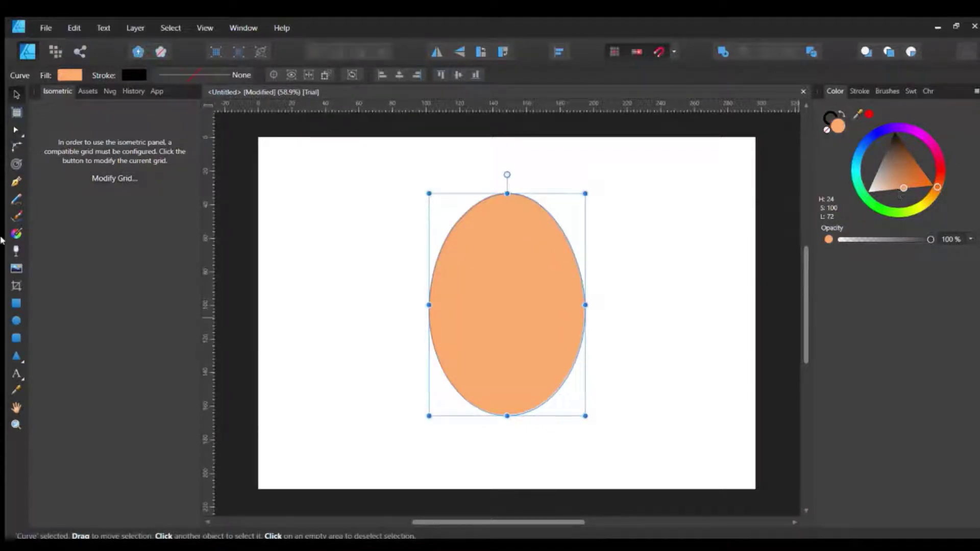
left_click(266, 258)
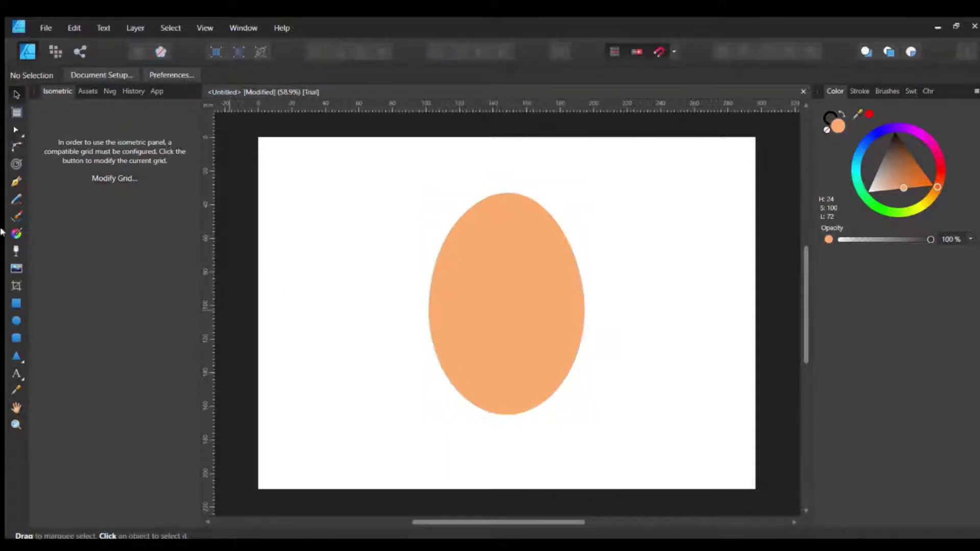
Give the egg a reversed gradient, place its handles across the egg, and make it Elliptical.
key("g")
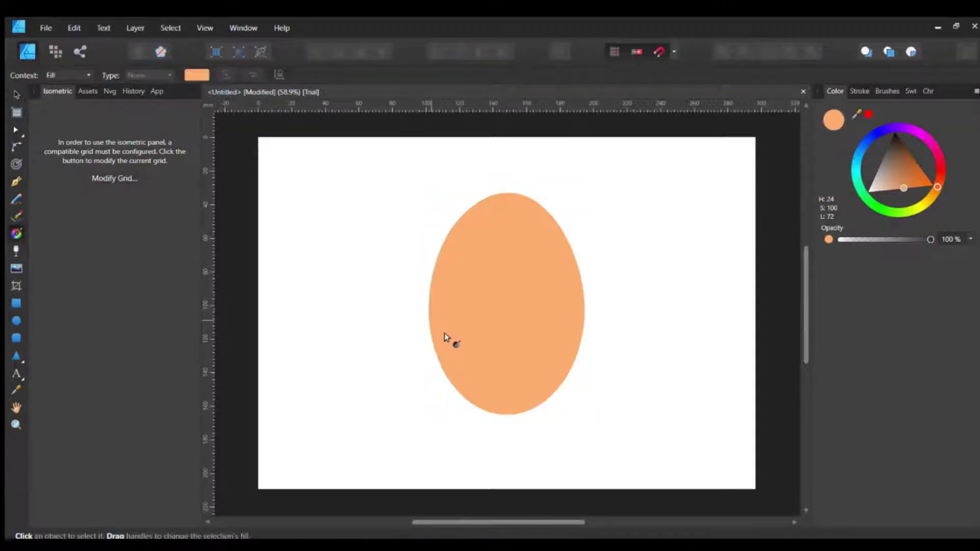
left_click(447, 337)
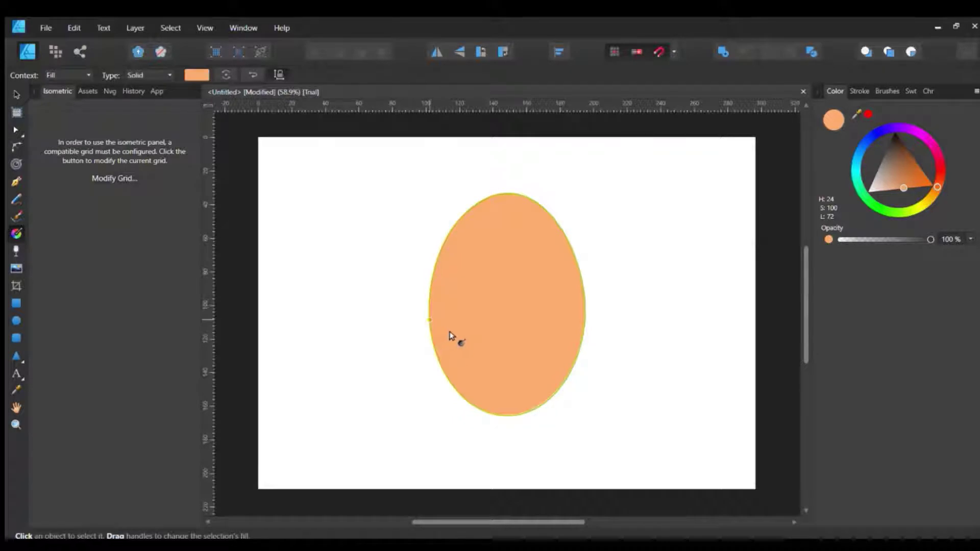
mouse_move(450, 334)
left_mouse_down()
mouse_move(555, 305)
mouse_move(578, 265)
left_mouse_up()
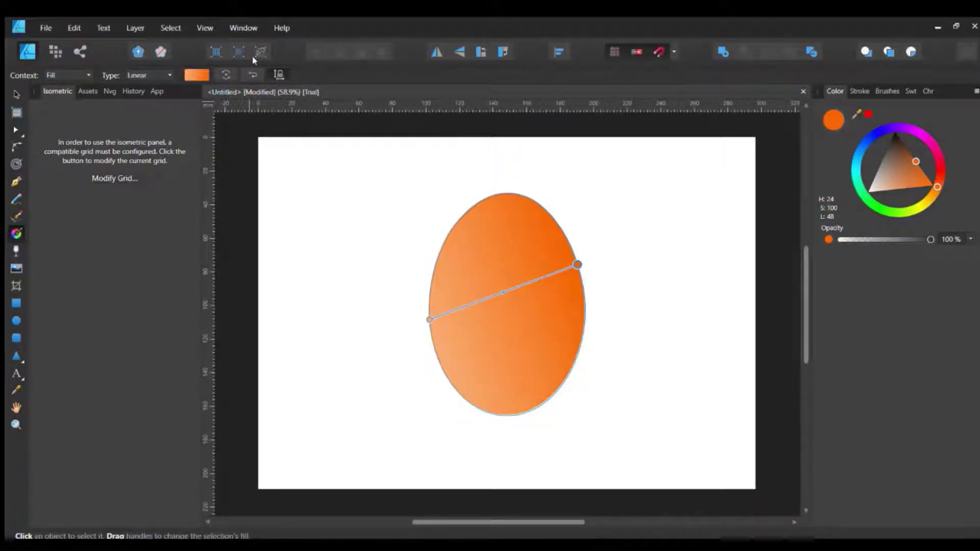
left_click(253, 75)
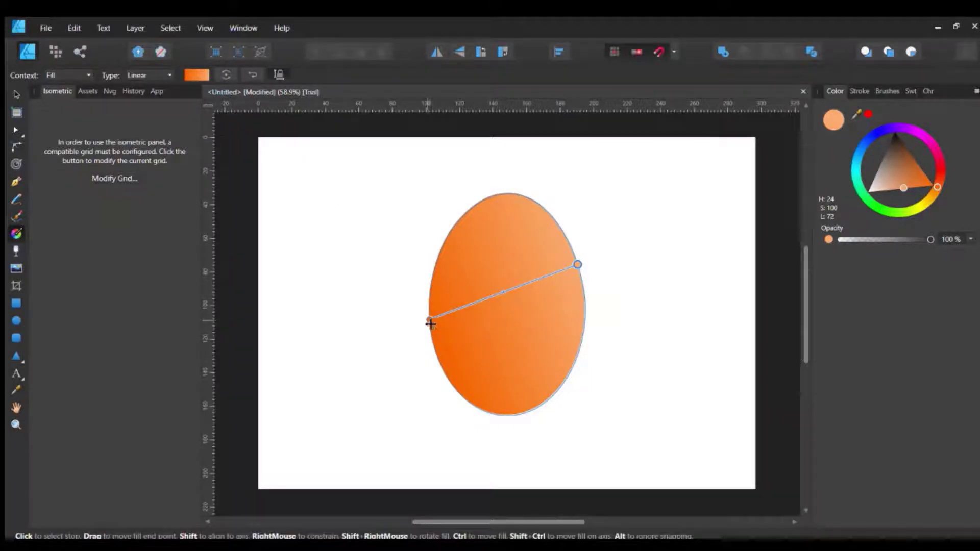
left_click_drag(431, 323, 464, 315)
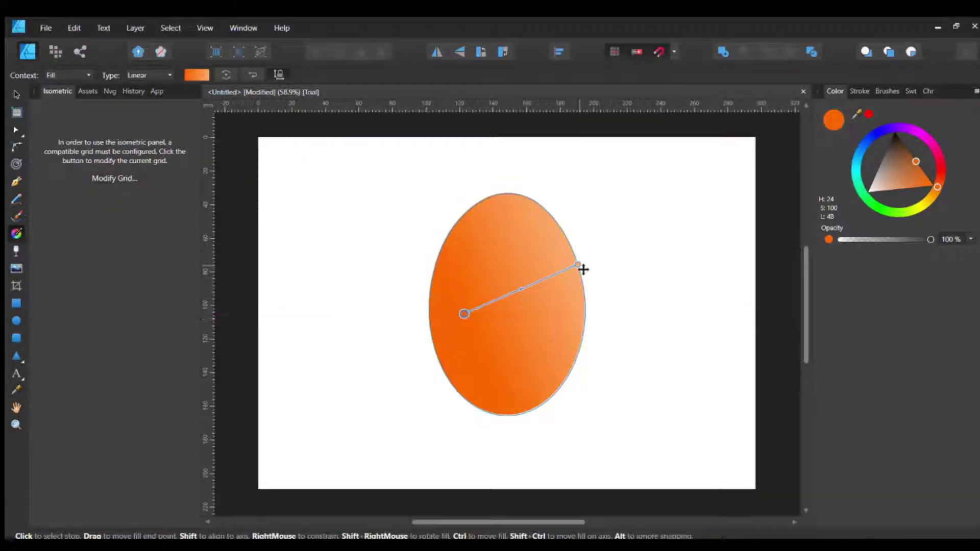
left_click_drag(583, 269, 579, 258)
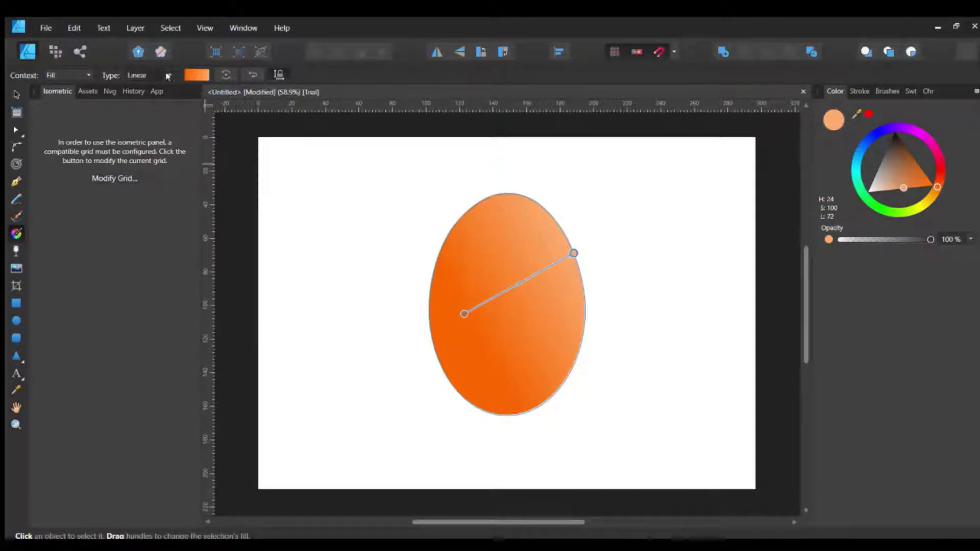
left_click(139, 132)
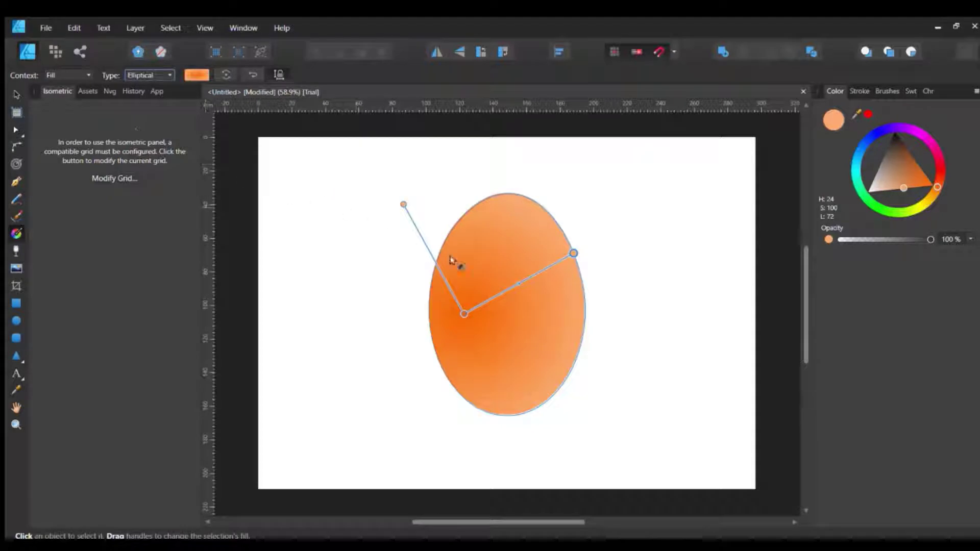
Reshape the elliptical gradient's spread and add a middle colour stop.
mouse_move(406, 204)
left_mouse_down()
mouse_move(430, 240)
mouse_move(429, 229)
left_mouse_up()
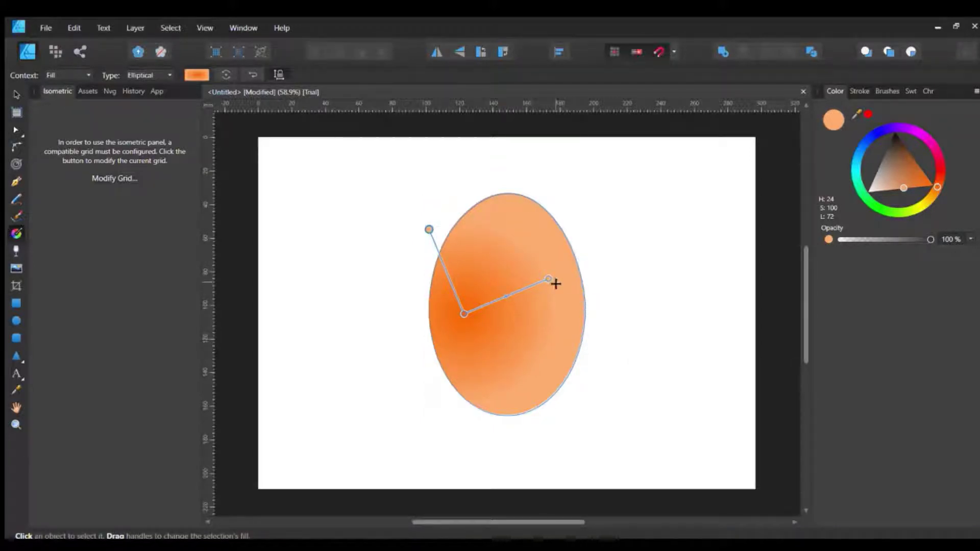
left_click_drag(550, 281, 563, 274)
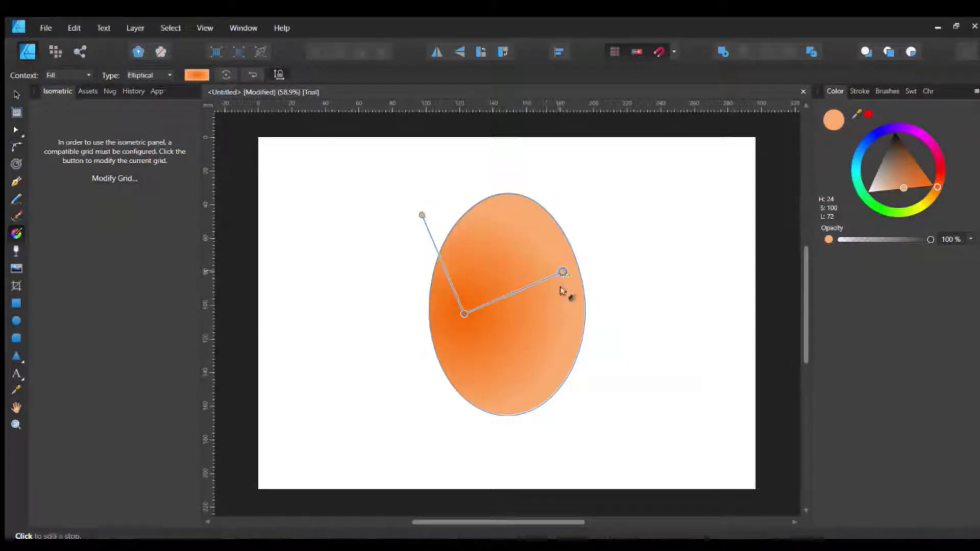
left_click(526, 287)
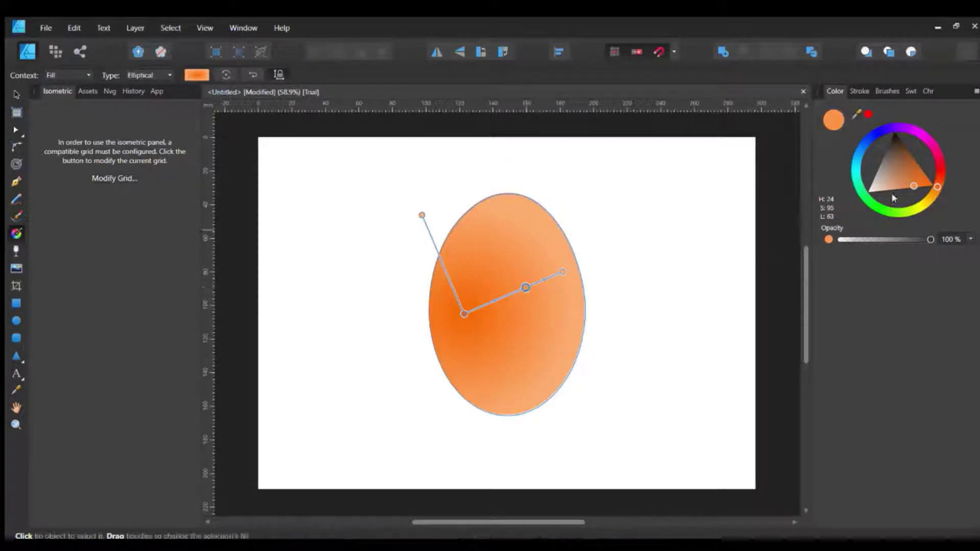
Tune the middle stop to a slightly darker orange and deselect the egg.
left_click(888, 184)
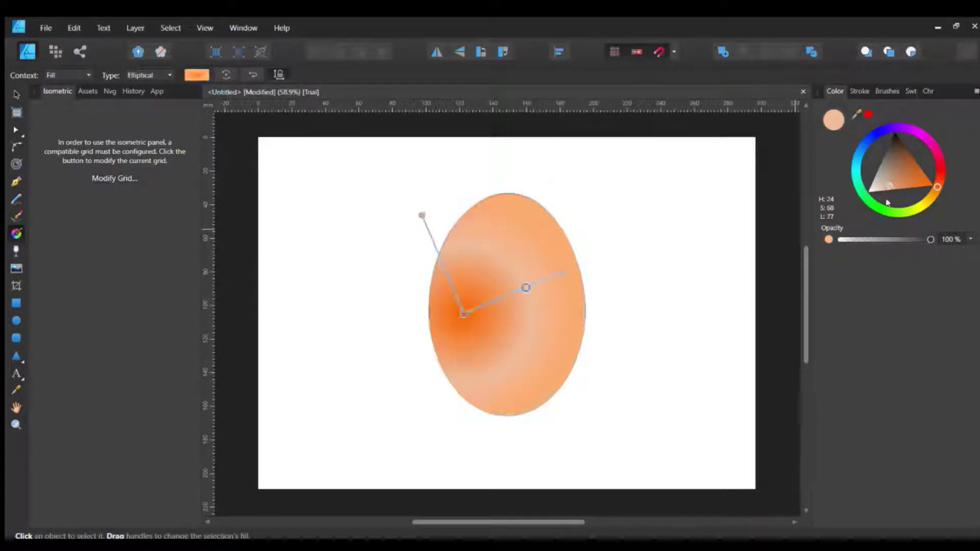
key("ctrl+z")
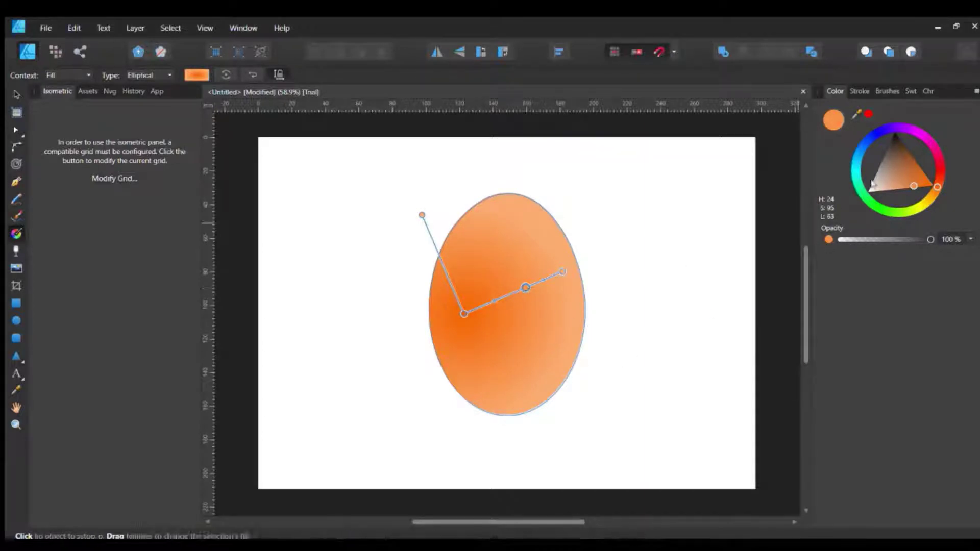
left_click(908, 188)
mouse_move(902, 202)
left_mouse_down()
mouse_move(903, 217)
mouse_move(894, 216)
left_mouse_up()
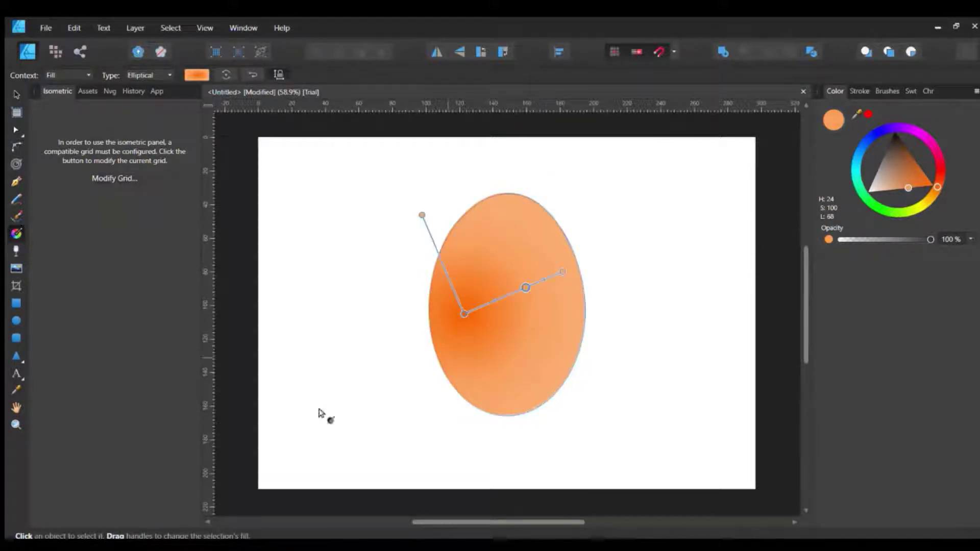
left_click(14, 95)
left_click(387, 397)
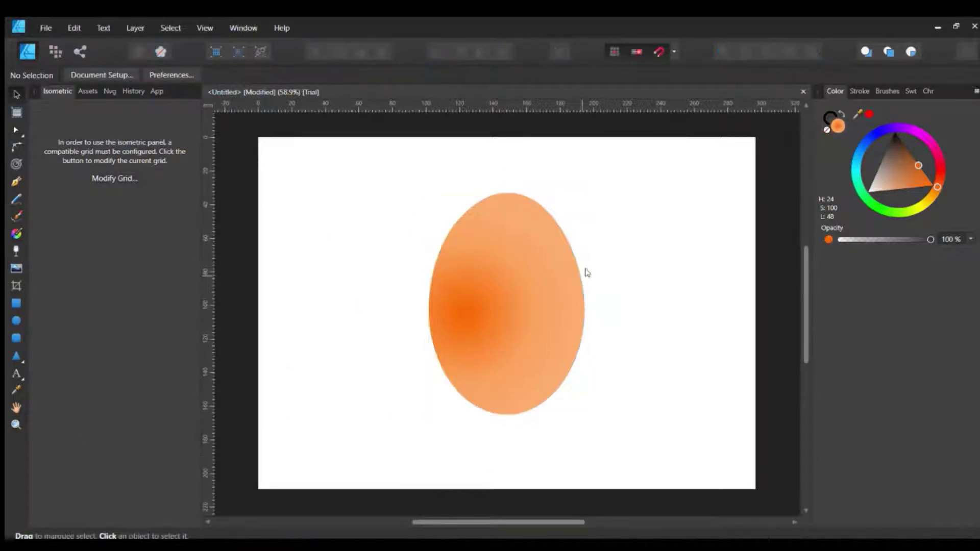
Add another gradient stop and slide the middle stop outward, then preview.
left_click(501, 307)
key("a")
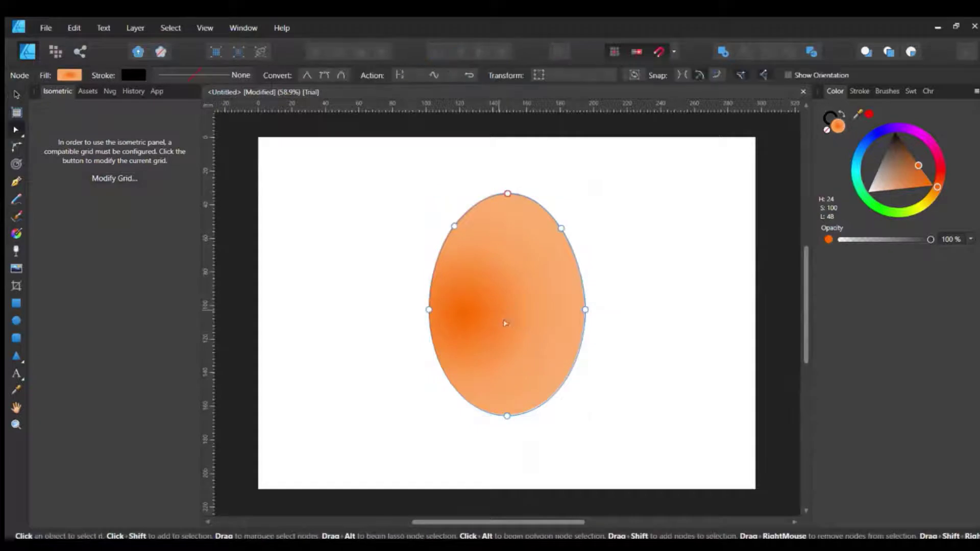
left_click(15, 233)
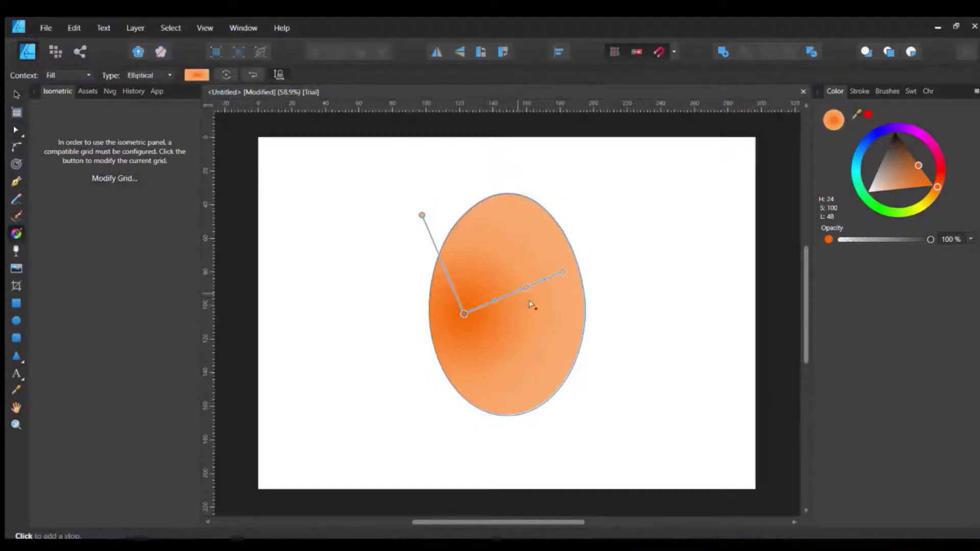
left_click(507, 298)
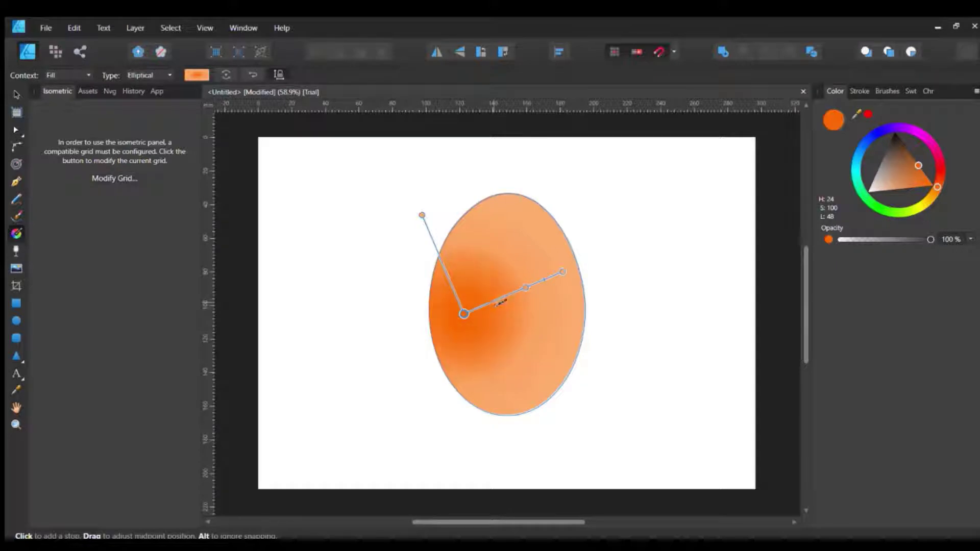
left_click_drag(529, 288, 533, 284)
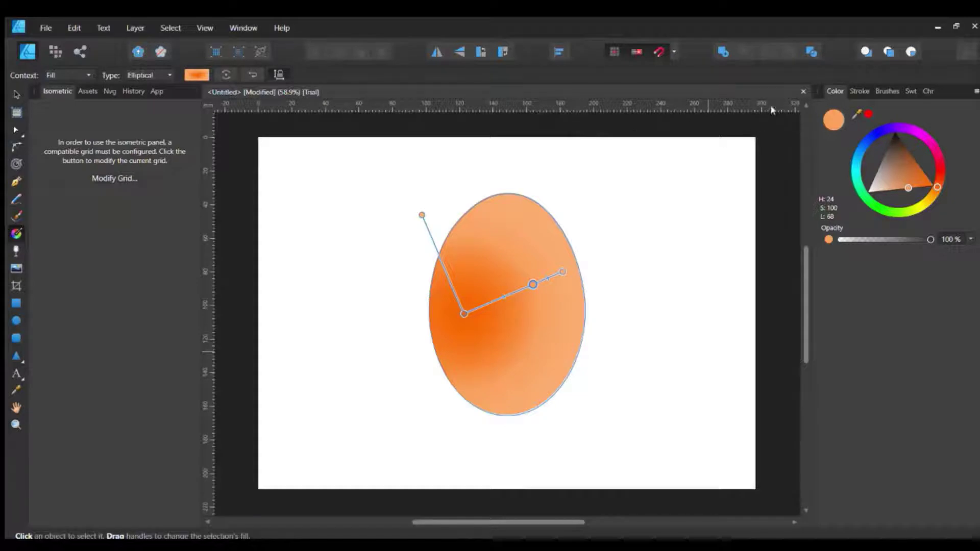
left_click(736, 131)
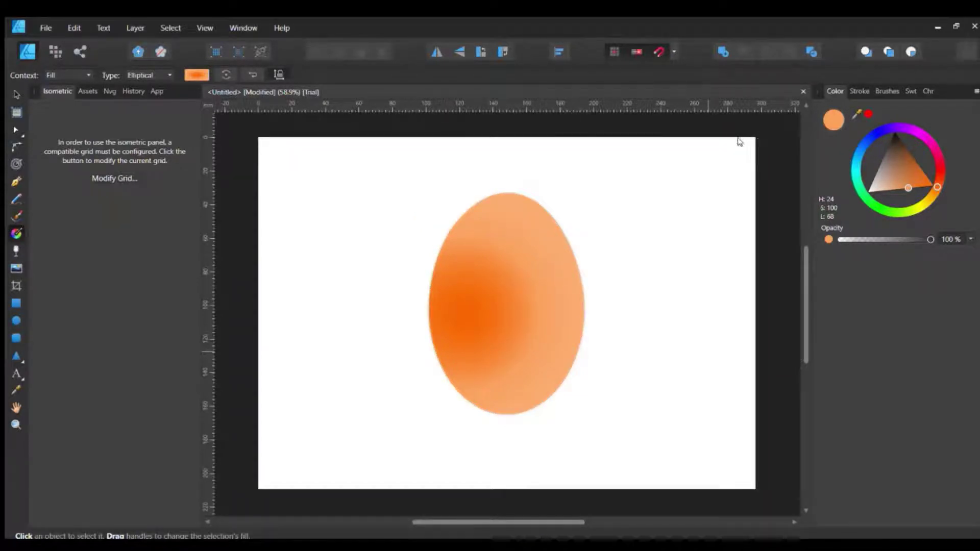
Shift the gradient centre right and retune the stop to a lighter orange.
key("ctrl+a")
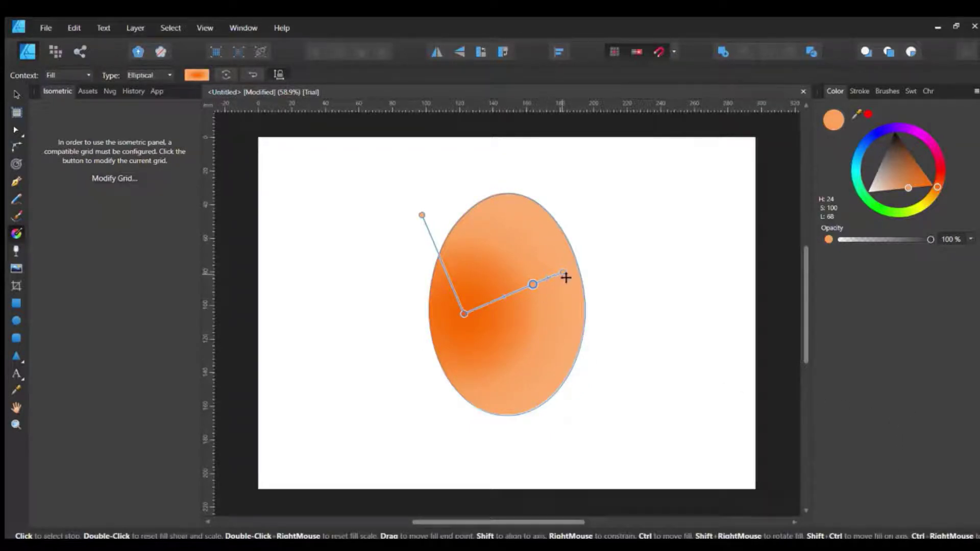
left_click_drag(572, 271, 583, 265)
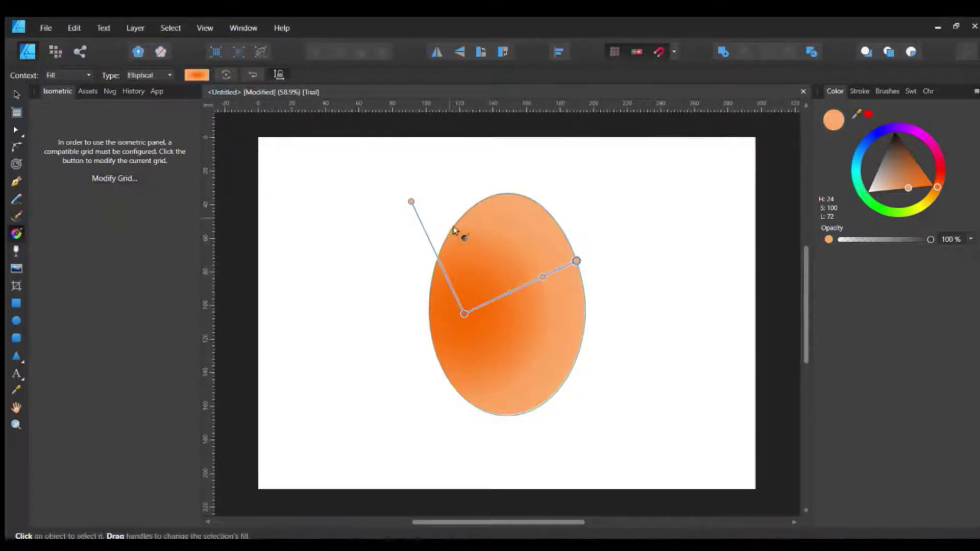
mouse_move(412, 202)
left_mouse_down()
mouse_move(441, 240)
mouse_move(444, 185)
left_mouse_up()
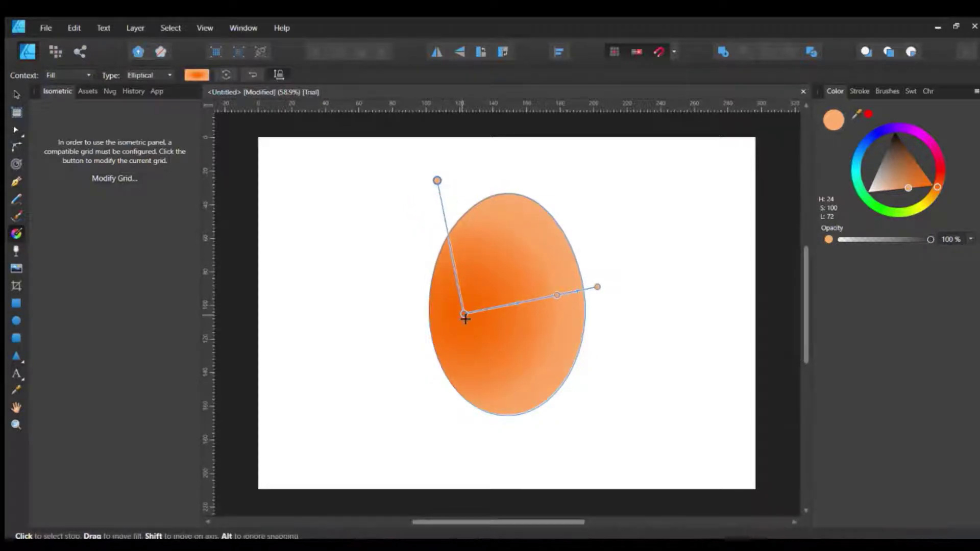
left_click_drag(465, 316, 472, 320)
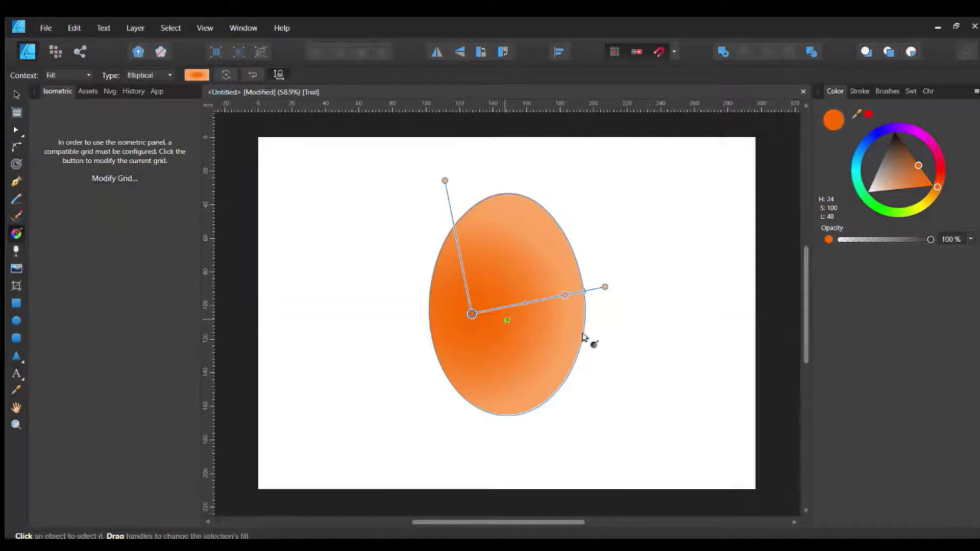
mouse_move(566, 296)
left_mouse_down()
mouse_move(551, 299)
mouse_move(560, 295)
left_mouse_up()
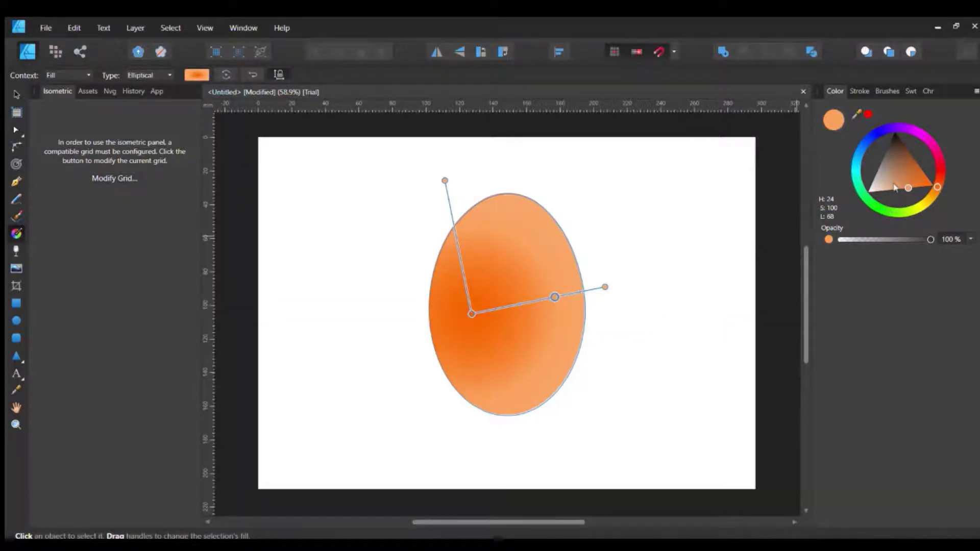
left_click(886, 181)
left_click_drag(886, 181, 913, 187)
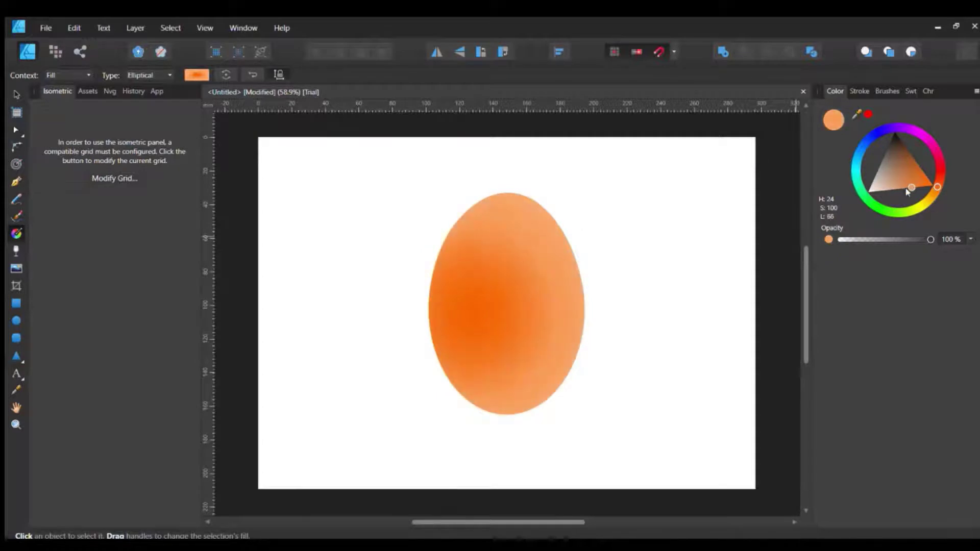
left_click(659, 349)
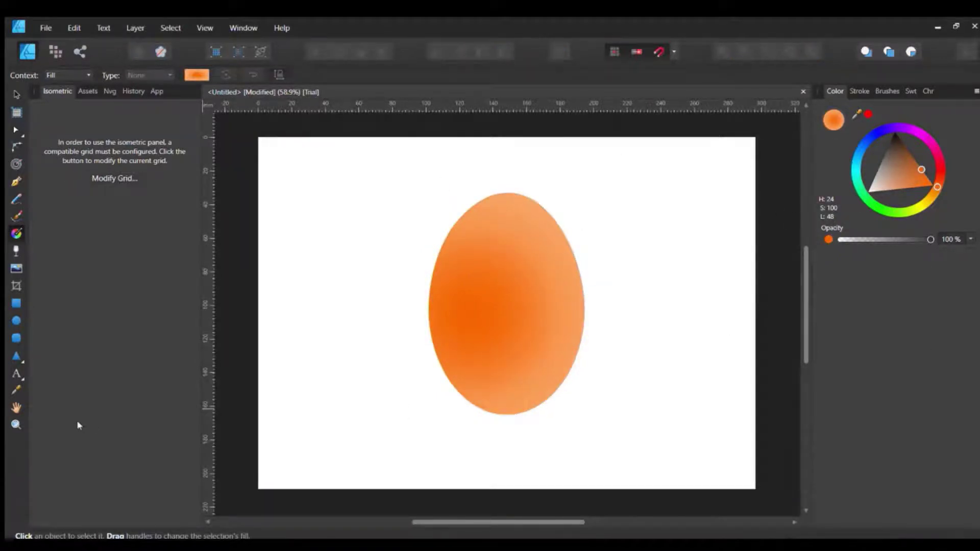
Draw a flat grey ellipse and blur it into a soft shadow.
left_click(17, 320)
left_click_drag(294, 393, 414, 438)
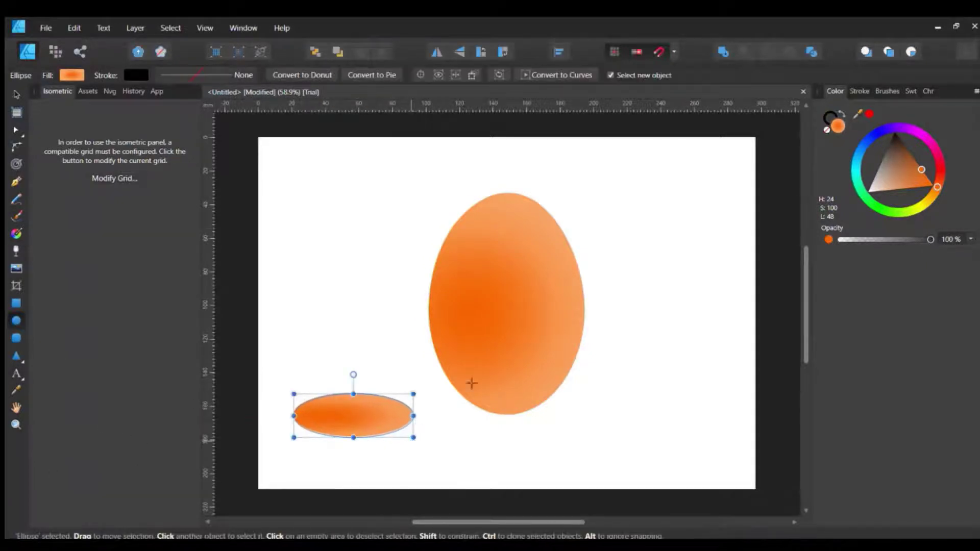
left_click_drag(922, 169, 875, 180)
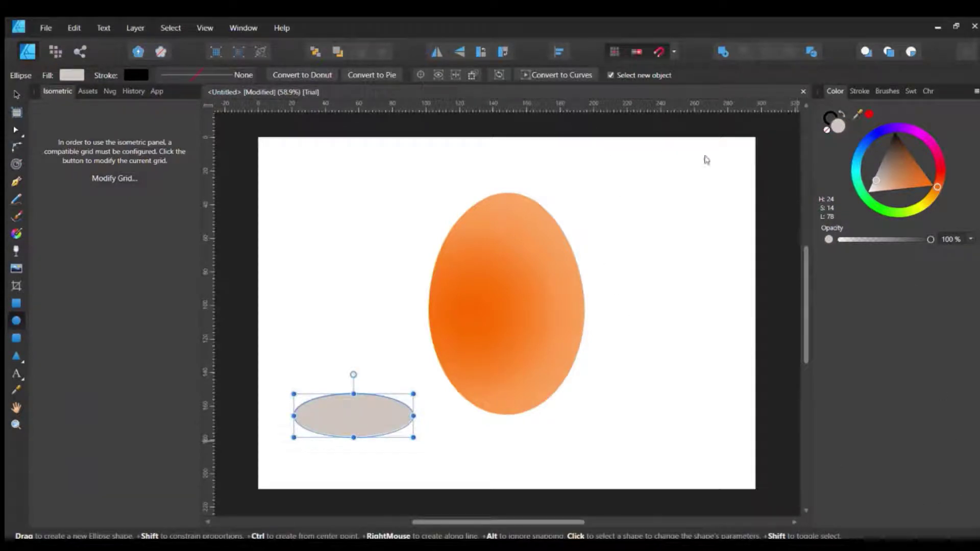
left_click(740, 131)
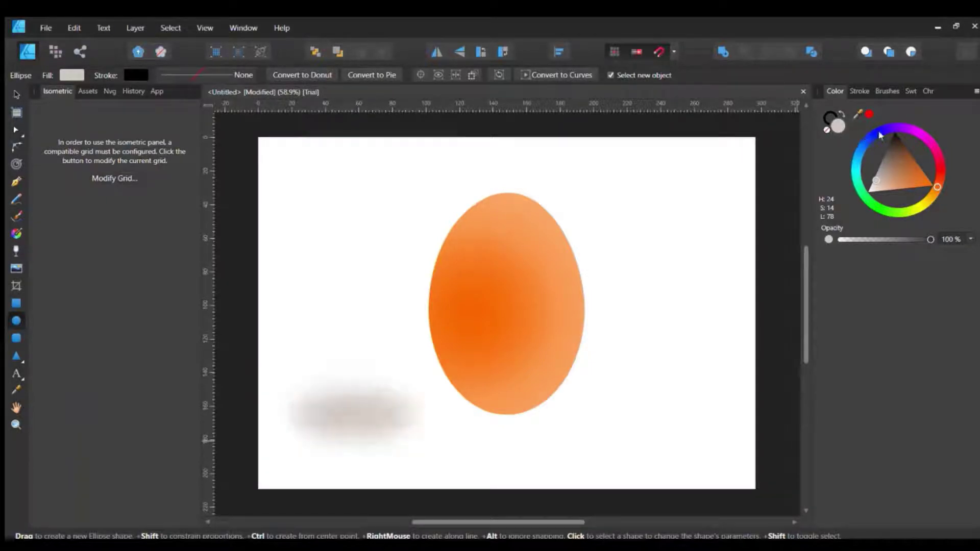
key("ctrl+z")
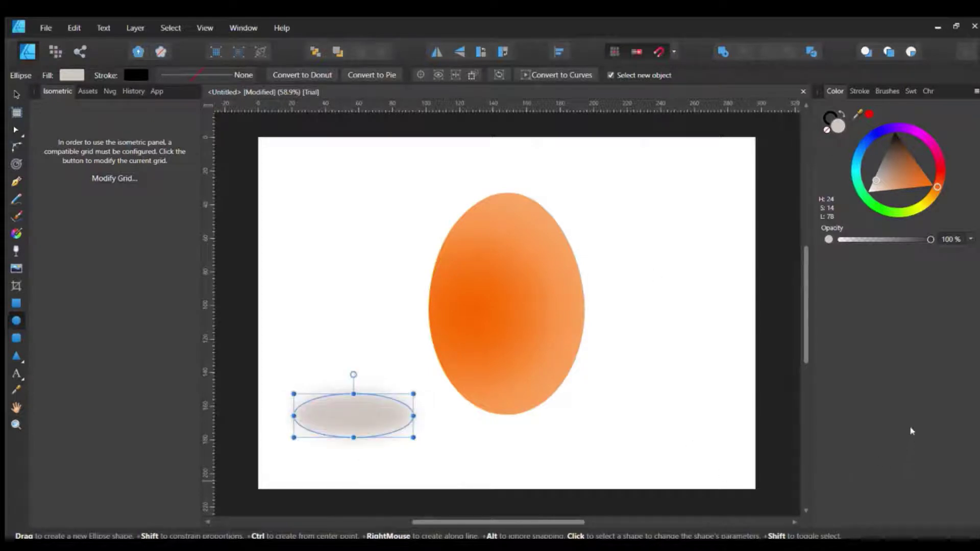
left_click_drag(883, 159, 887, 149)
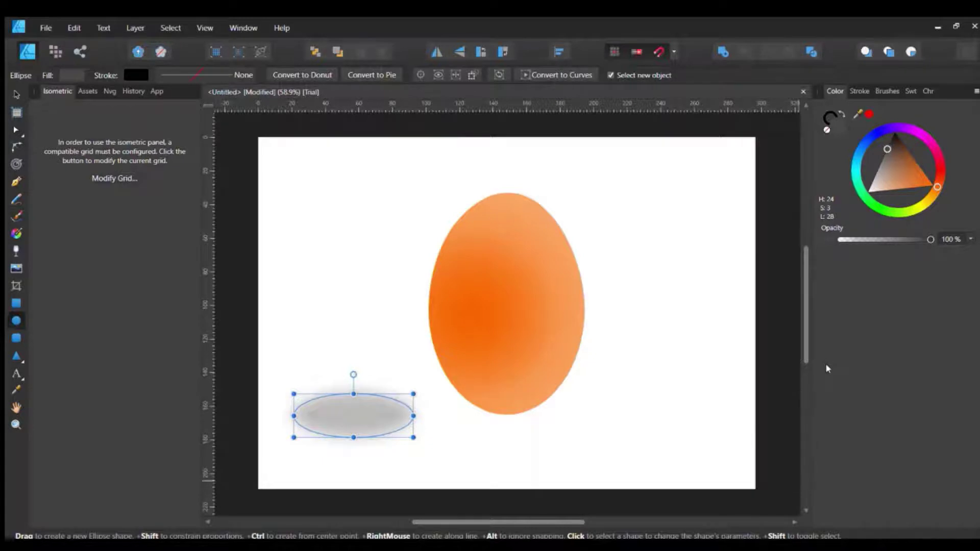
left_click_drag(337, 409, 453, 408)
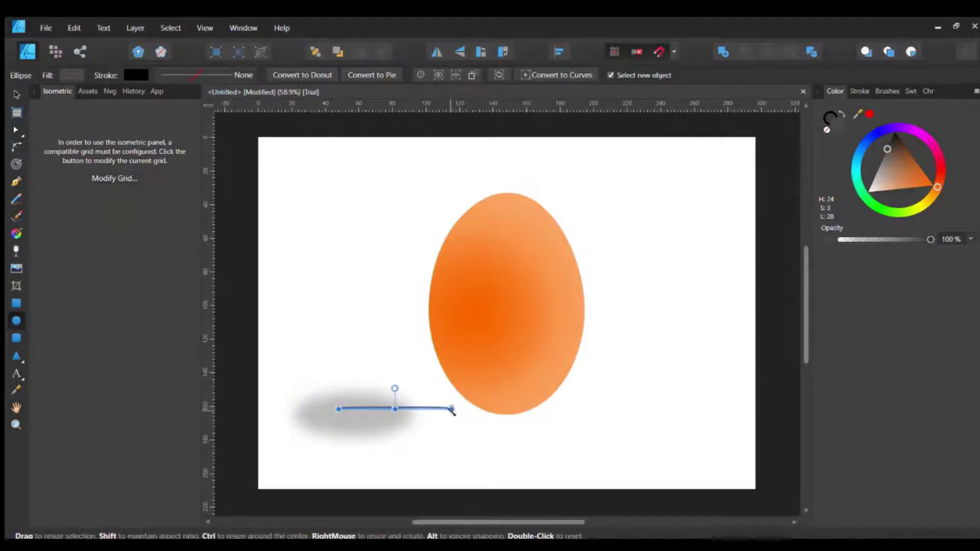
key("ctrl+z")
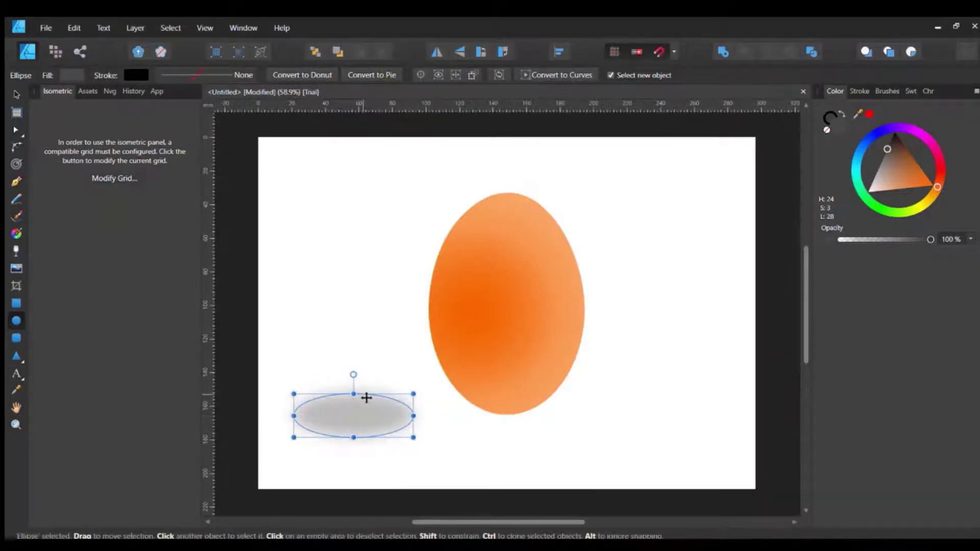
Move the shadow under the egg, flatten and narrow it, and send it behind.
left_click_drag(379, 397, 501, 391)
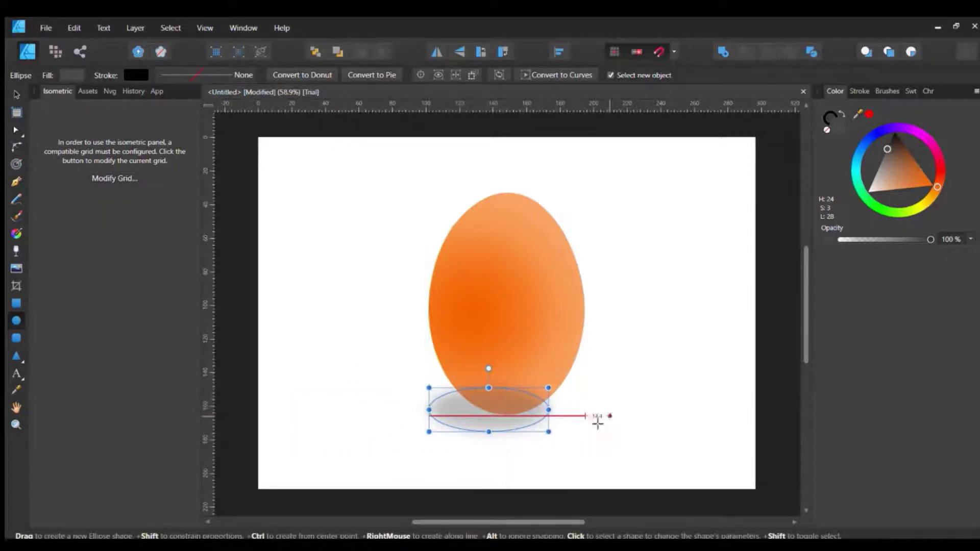
left_click_drag(489, 432, 489, 416)
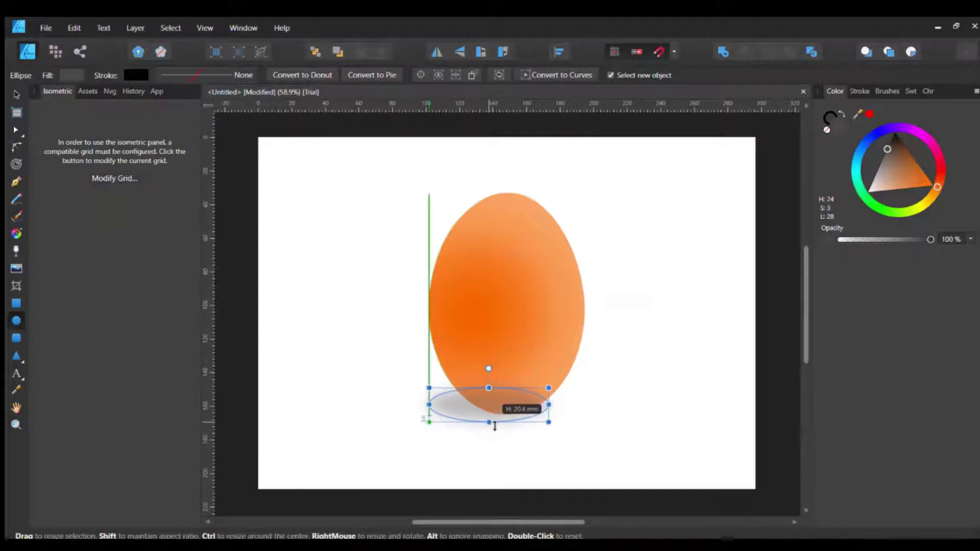
left_click(576, 444)
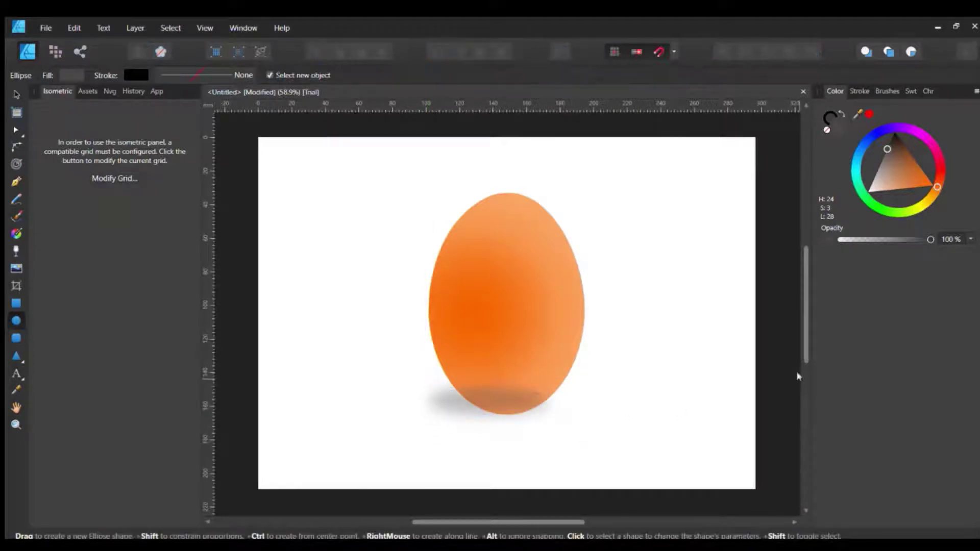
key("ctrl+bracketleft")
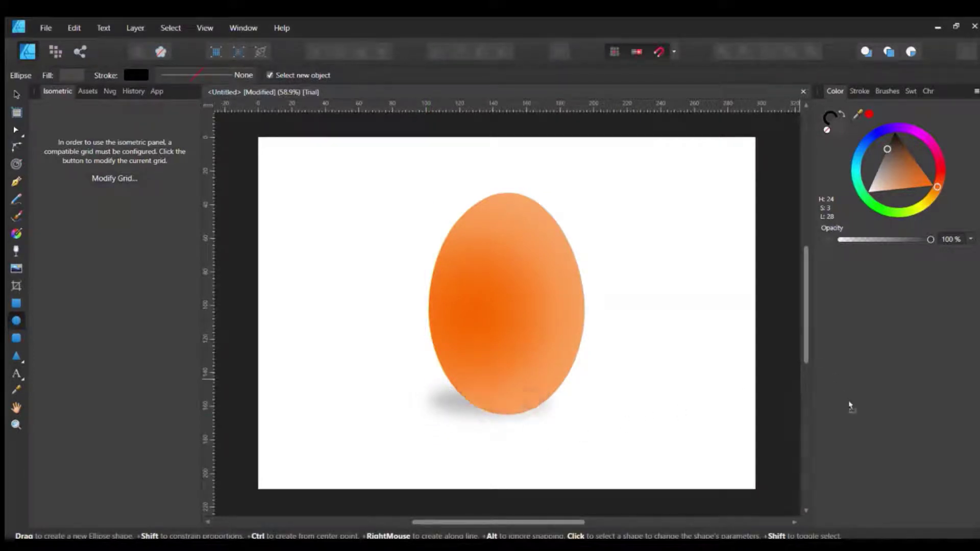
left_click(454, 411)
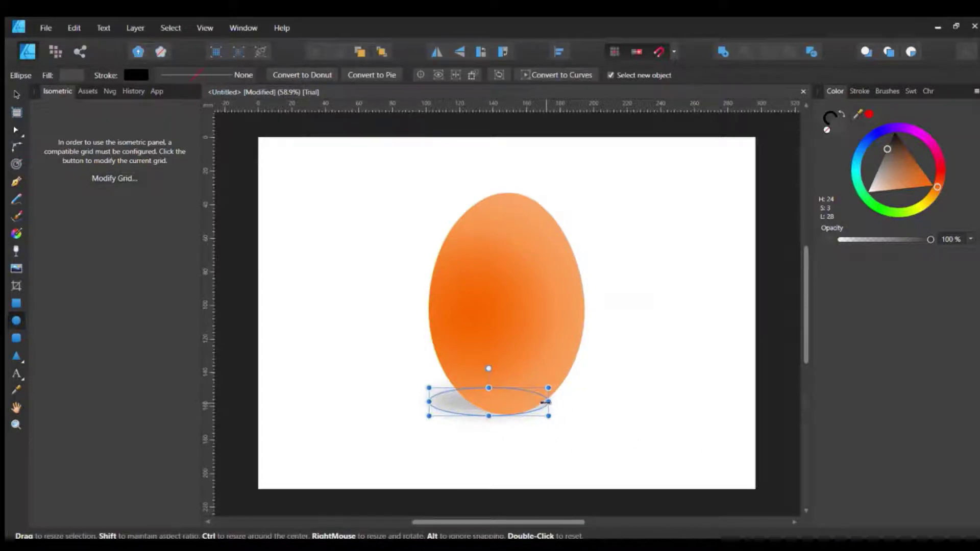
left_click_drag(546, 402, 549, 404)
left_click(602, 457)
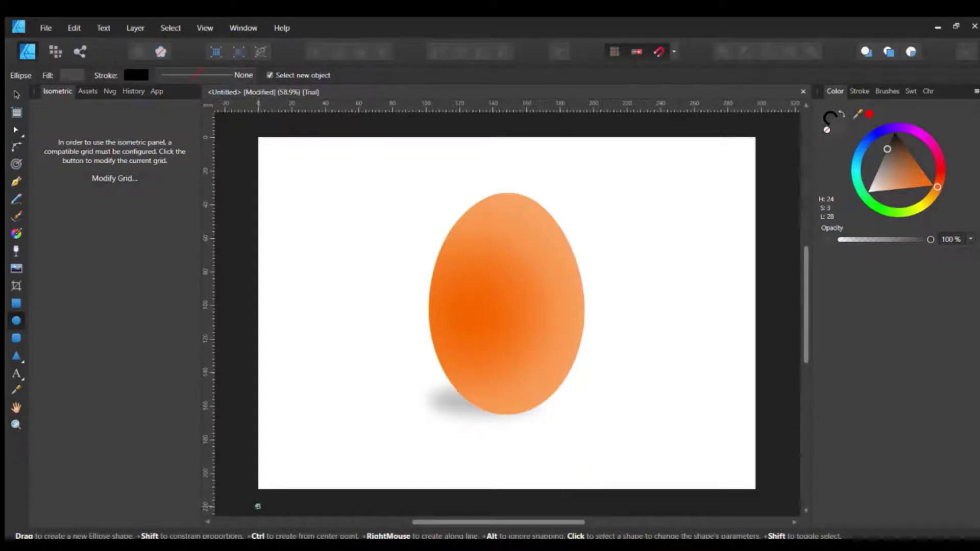
left_click(460, 403)
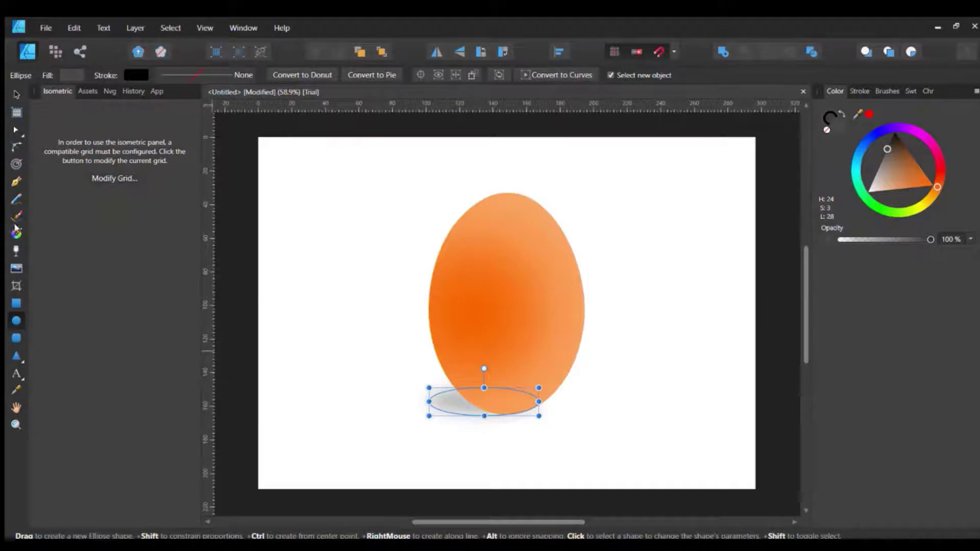
Fill the shadow with a linear gradient between near-black and light grey stops.
left_click(16, 228)
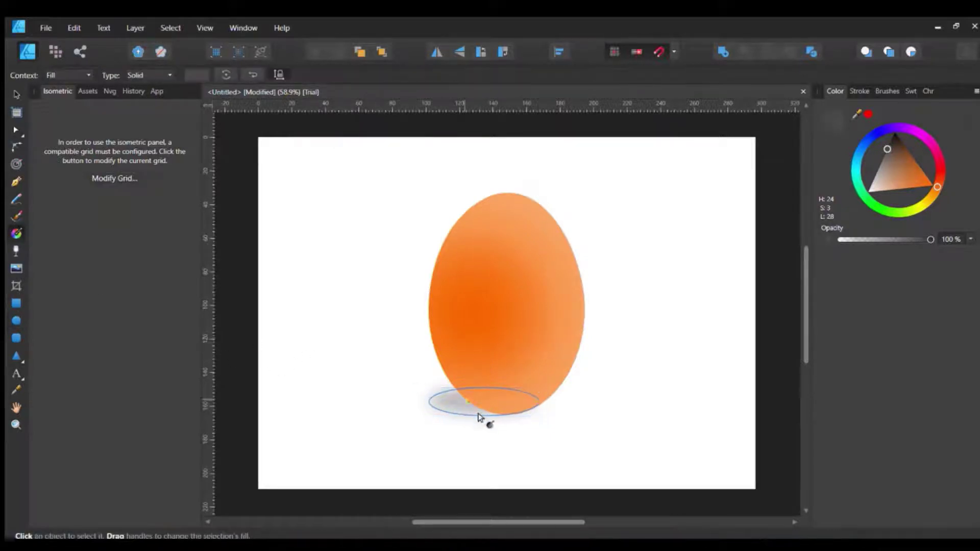
left_click_drag(469, 402, 441, 410)
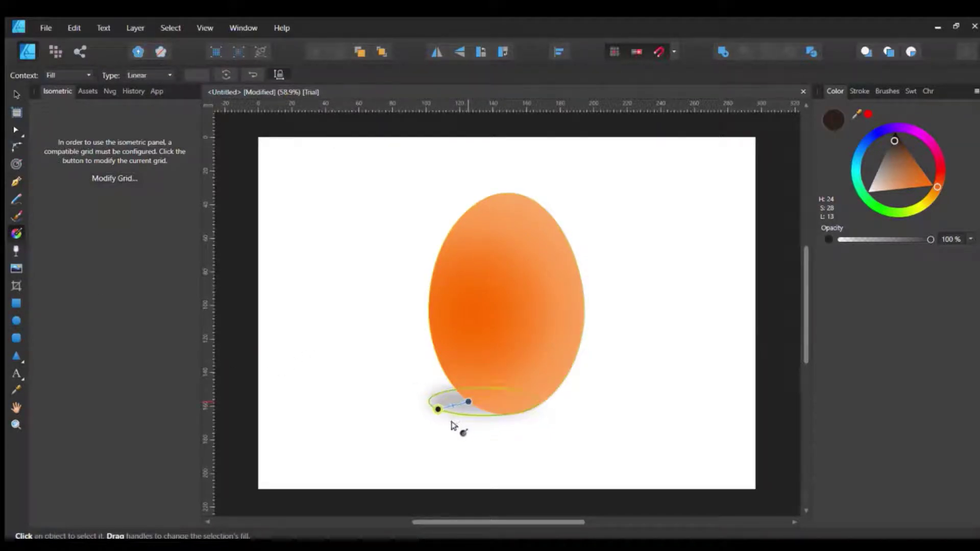
left_click(470, 403)
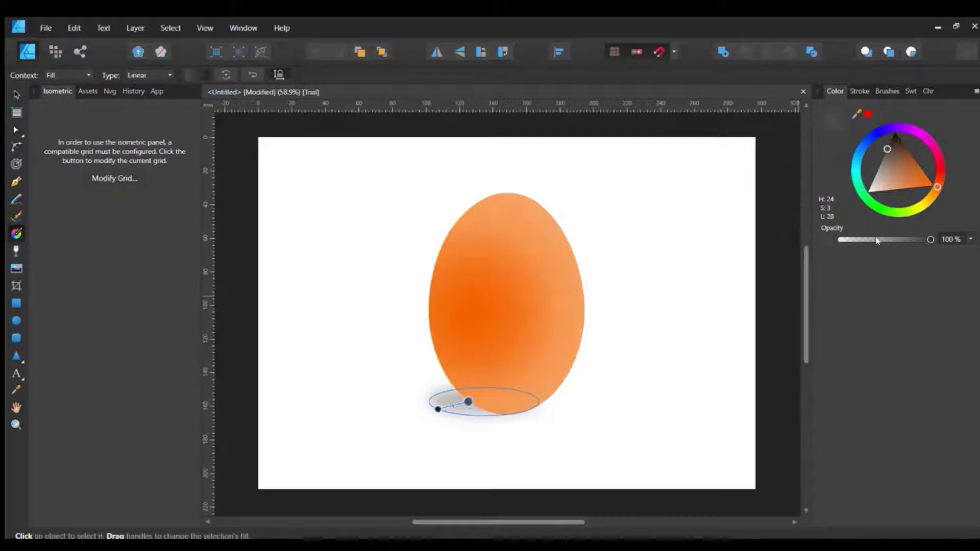
left_click_drag(888, 149, 893, 130)
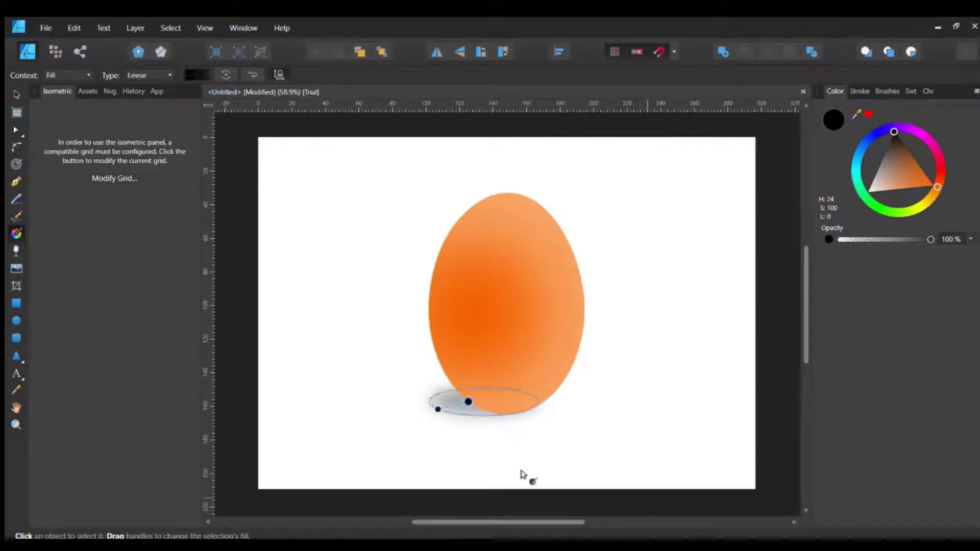
left_click(438, 409)
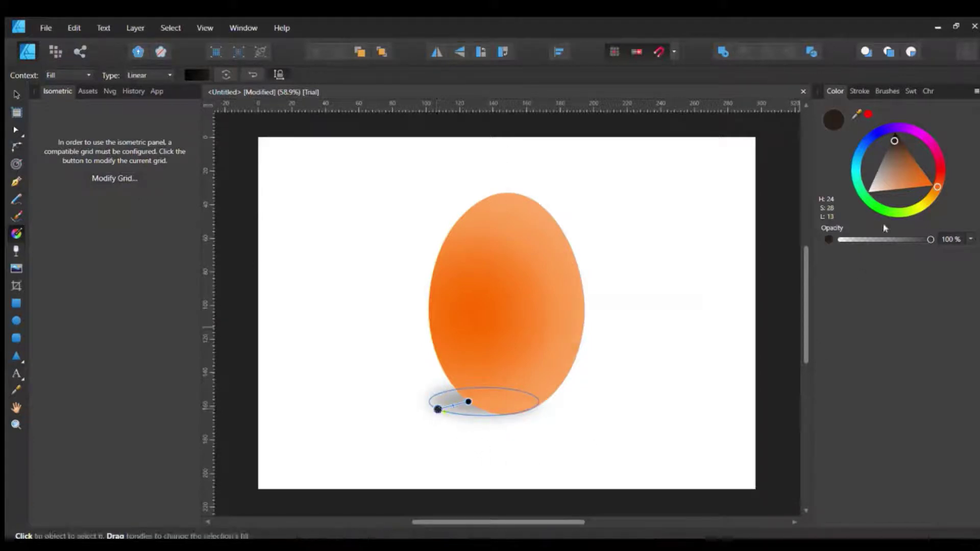
left_click_drag(880, 162, 891, 158)
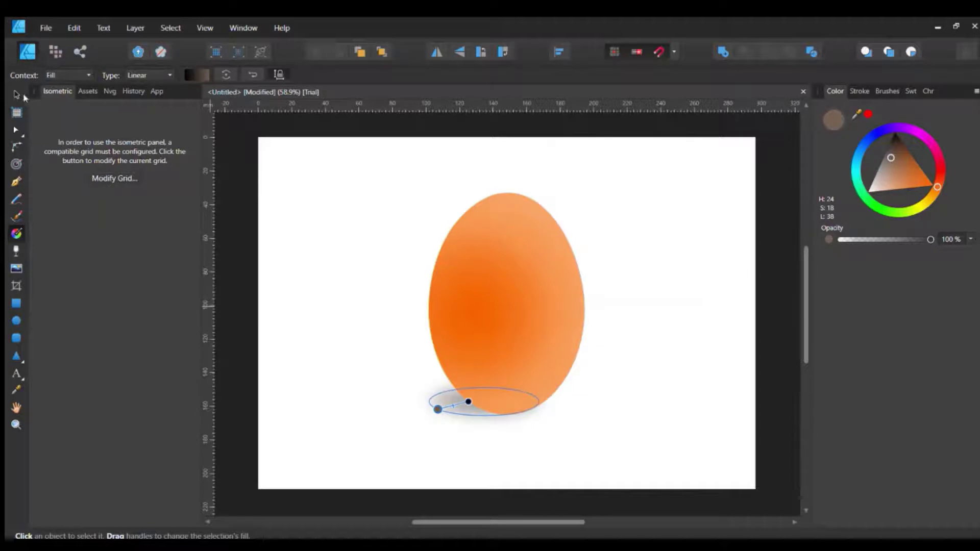
key("v")
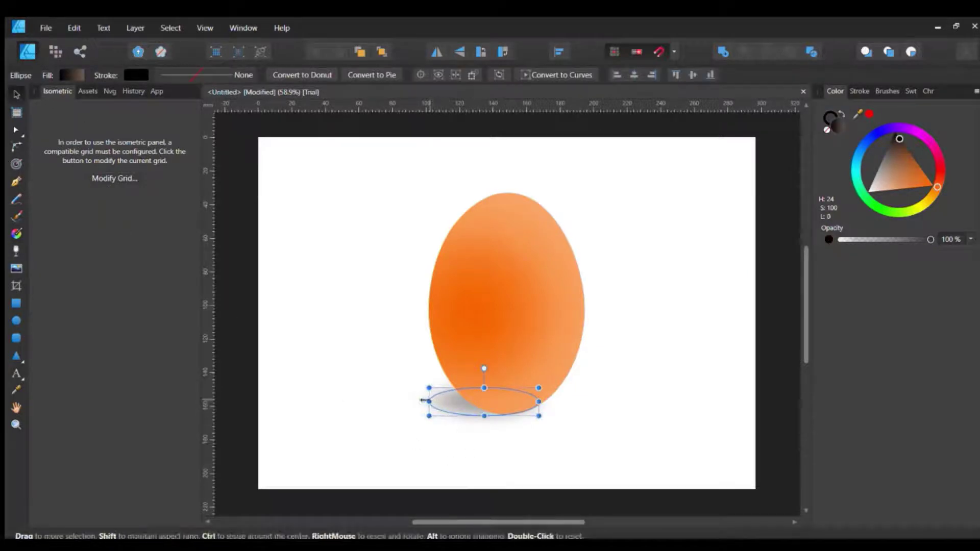
left_click(631, 393)
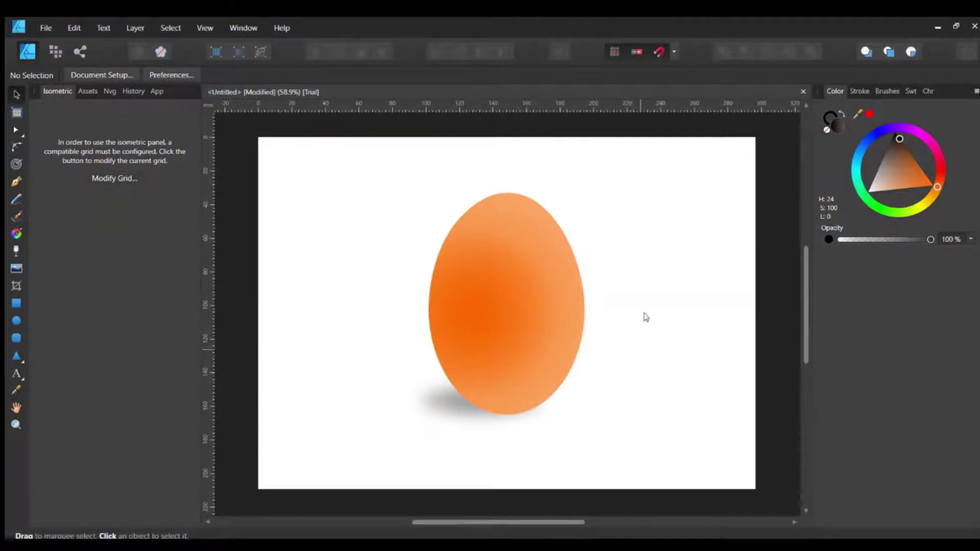
Draw a small blurred near-white circle and place it on the egg's upper right.
left_click(15, 321)
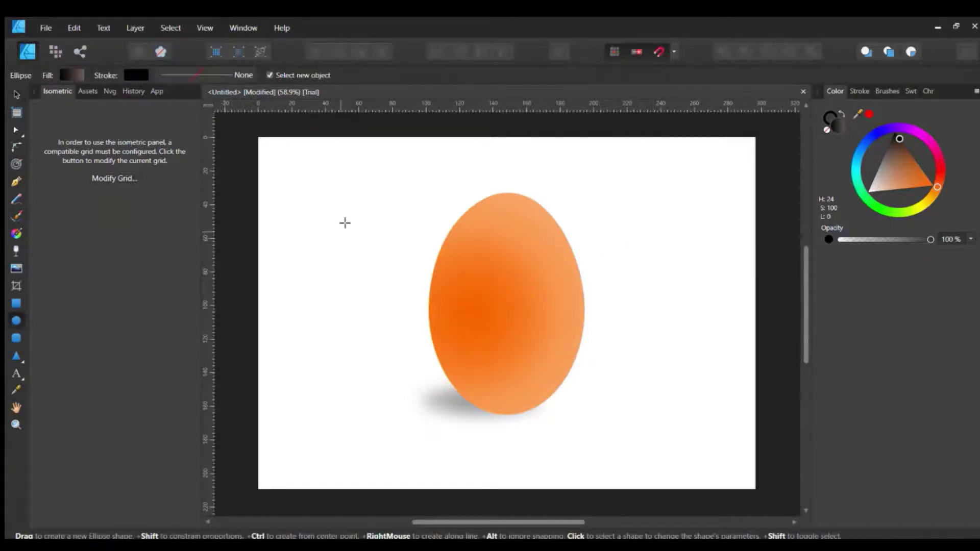
left_click_drag(330, 194, 367, 231)
left_click_drag(879, 187, 874, 195)
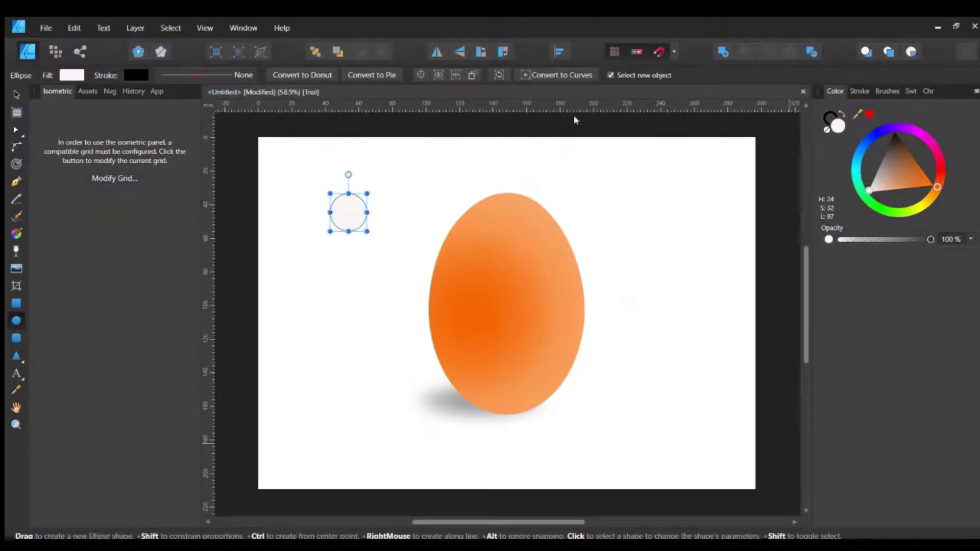
left_click(739, 130)
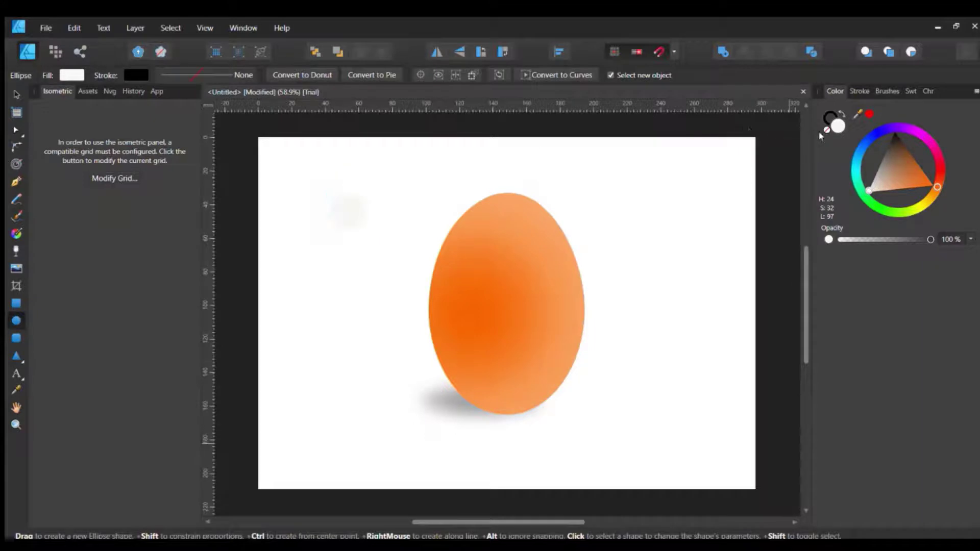
left_click(348, 213)
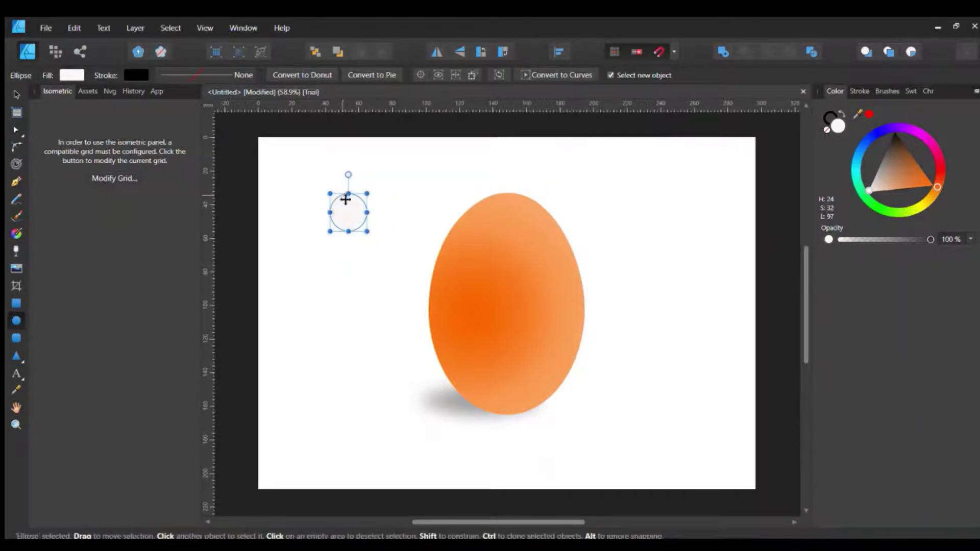
left_click_drag(346, 199, 536, 242)
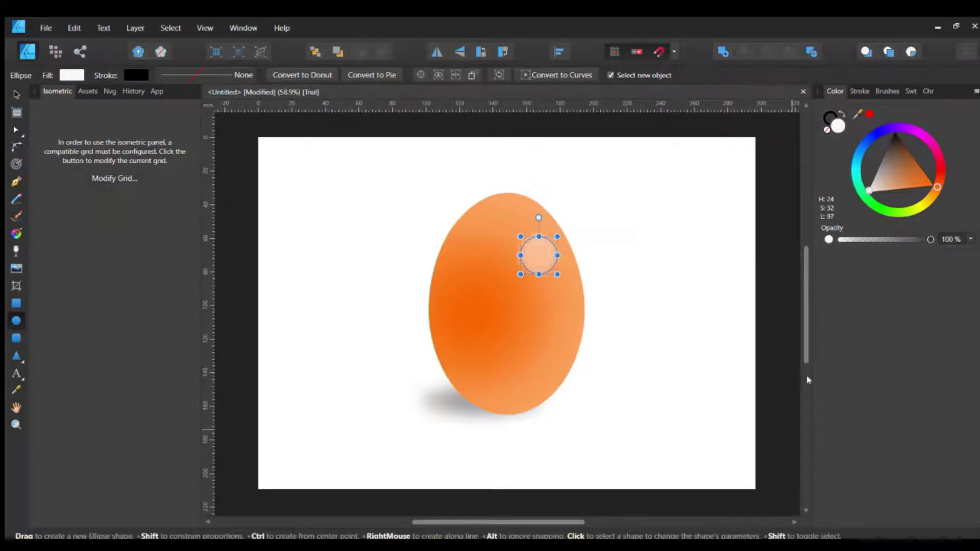
Soften the highlight and stretch it down into a larger tall ellipse.
left_click(670, 414)
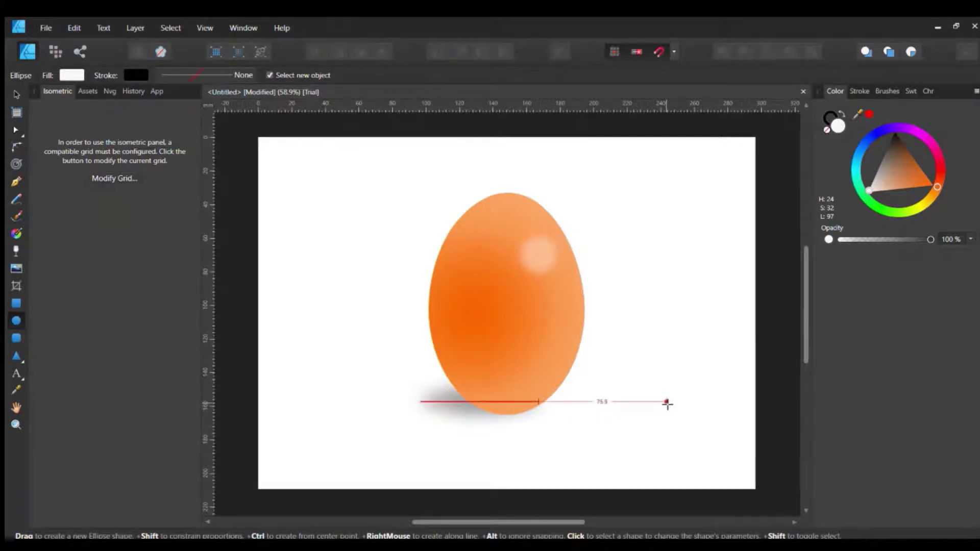
left_click(542, 252)
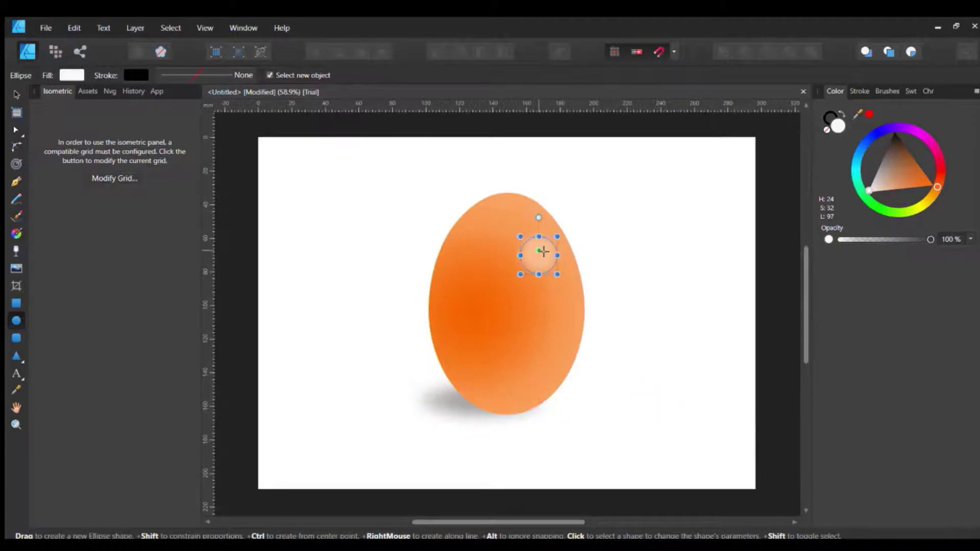
left_click_drag(539, 275, 538, 314)
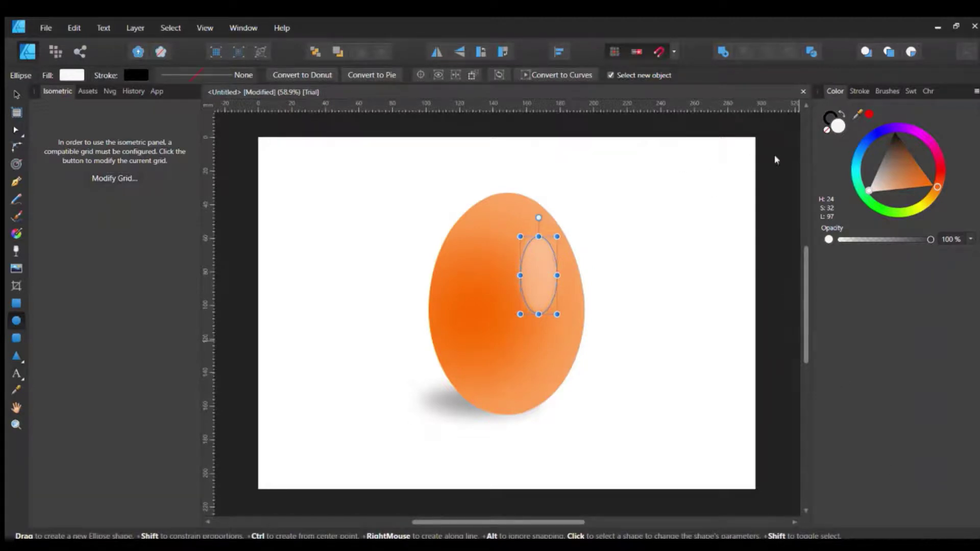
key("ctrl+d")
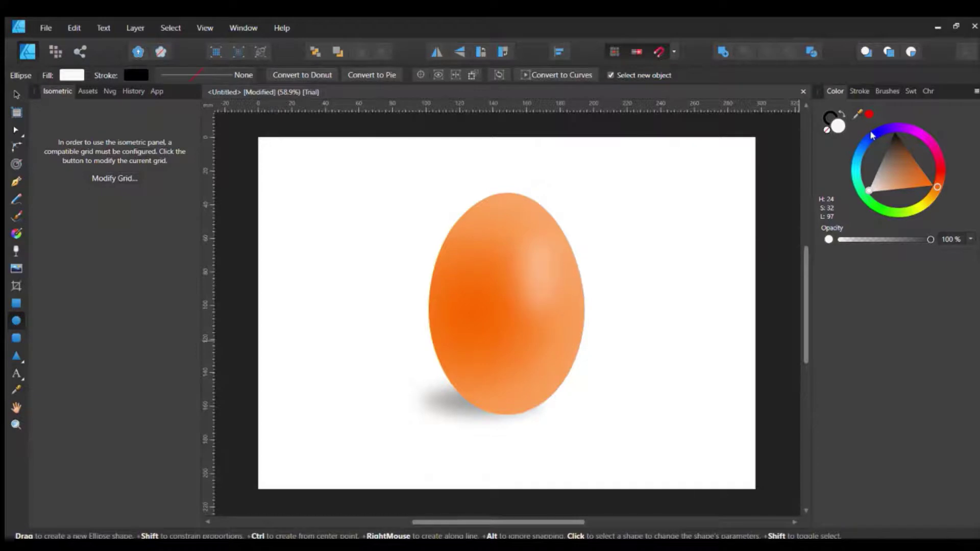
key("ctrl+z")
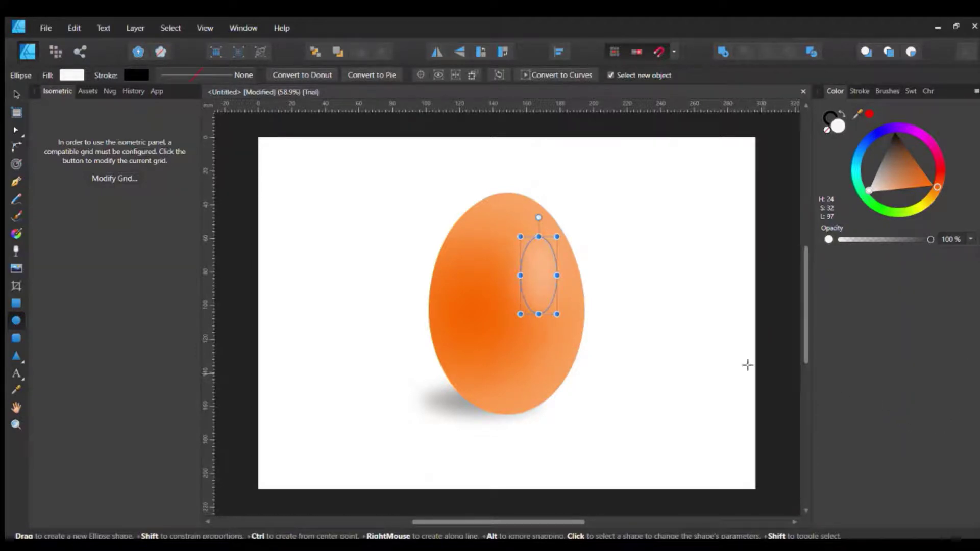
left_click_drag(557, 328, 575, 352)
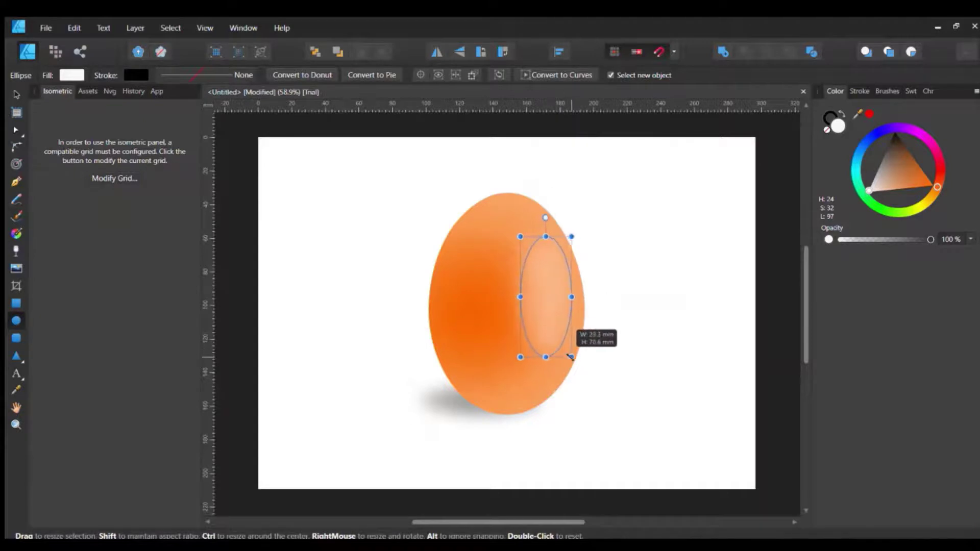
left_click(654, 331)
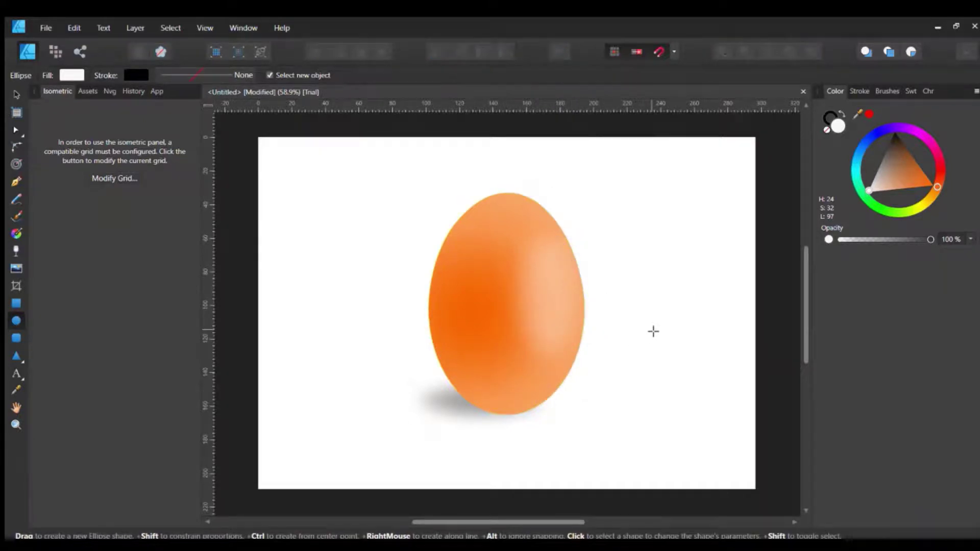
Grow the highlight upward and left, then convert it to curves.
left_click(550, 277)
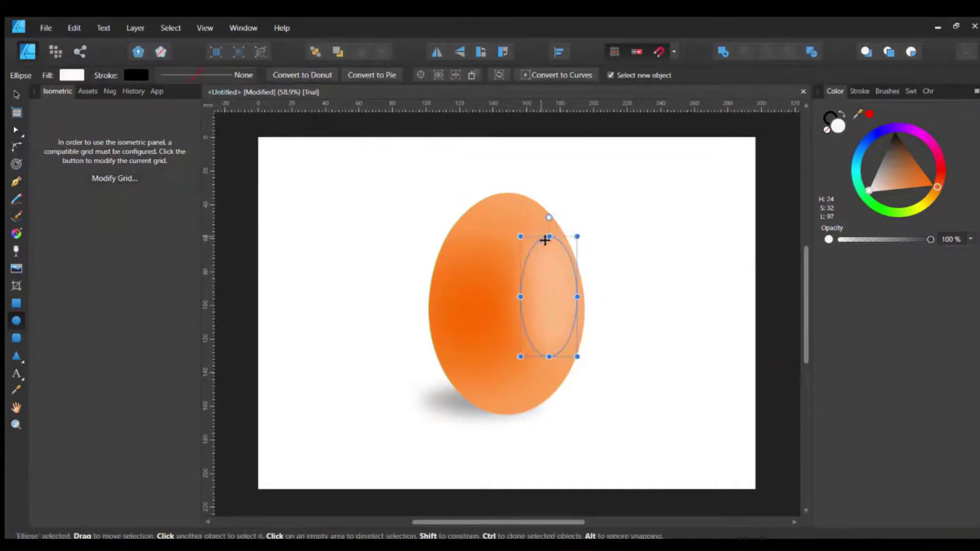
left_click_drag(520, 236, 519, 233)
left_click(587, 75)
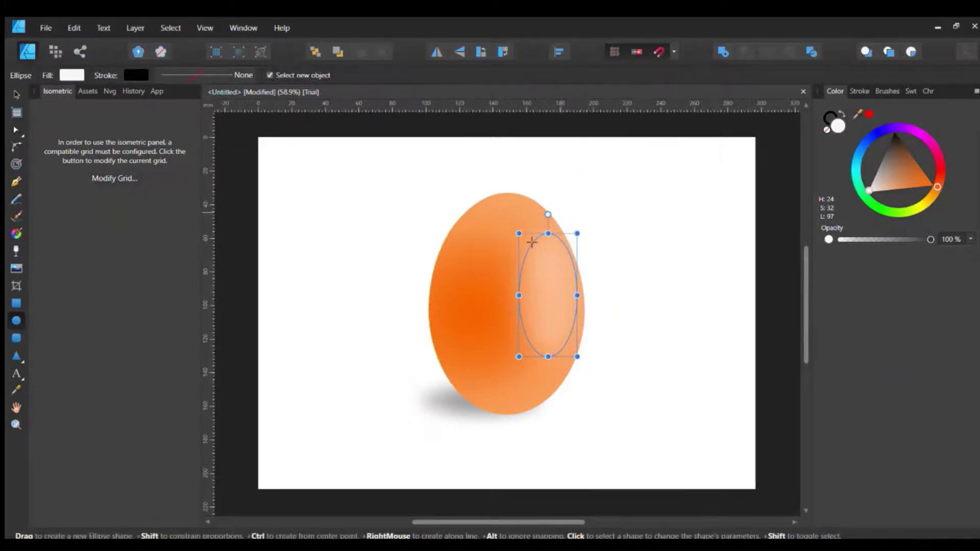
left_click(14, 128)
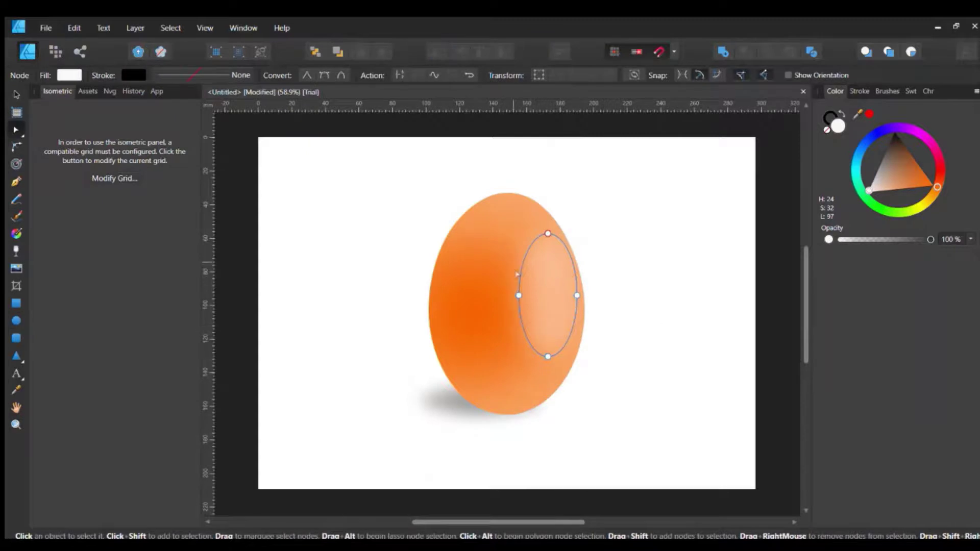
Bow the highlight's upper-left and lower-left edges outward, then deselect it.
left_click_drag(531, 268, 526, 262)
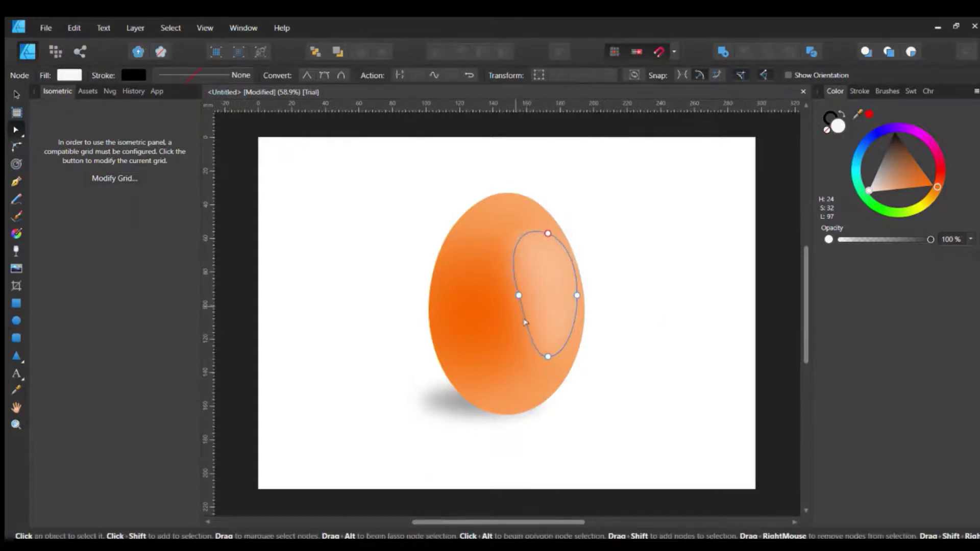
left_click_drag(536, 339, 530, 346)
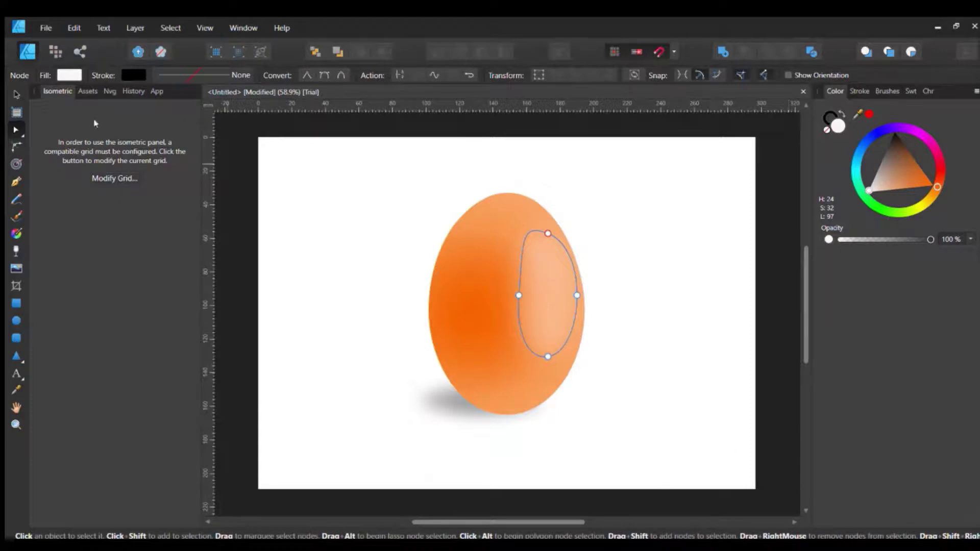
left_click(17, 94)
left_click(350, 183)
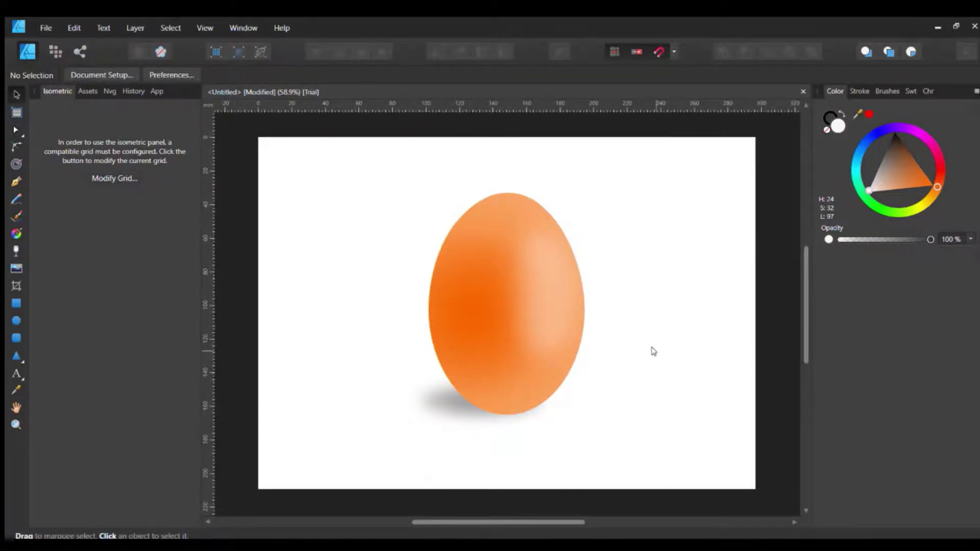
Undo the node edit so the right-side highlight is a plain smooth ellipse again.
left_click(542, 332)
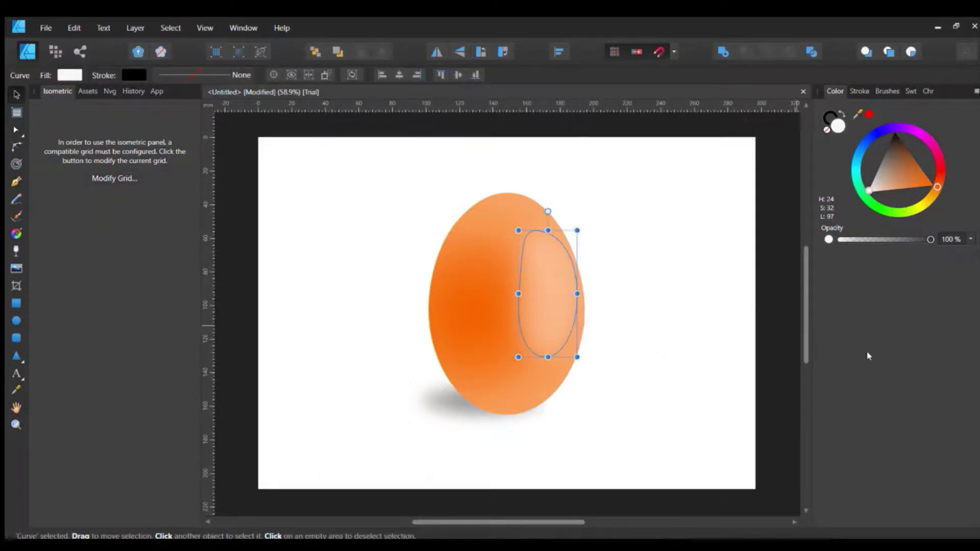
key("ctrl+z")
key("ctrl+z")
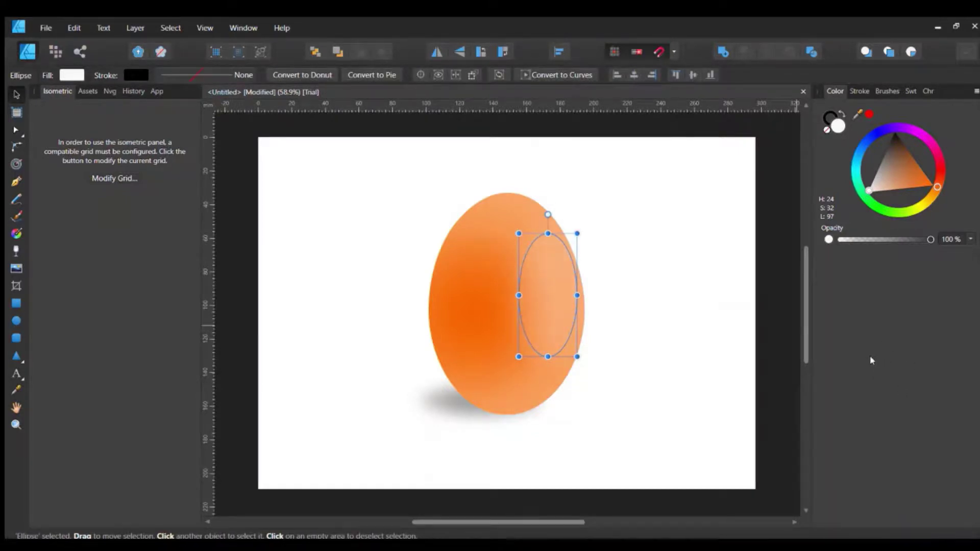
left_click(715, 392)
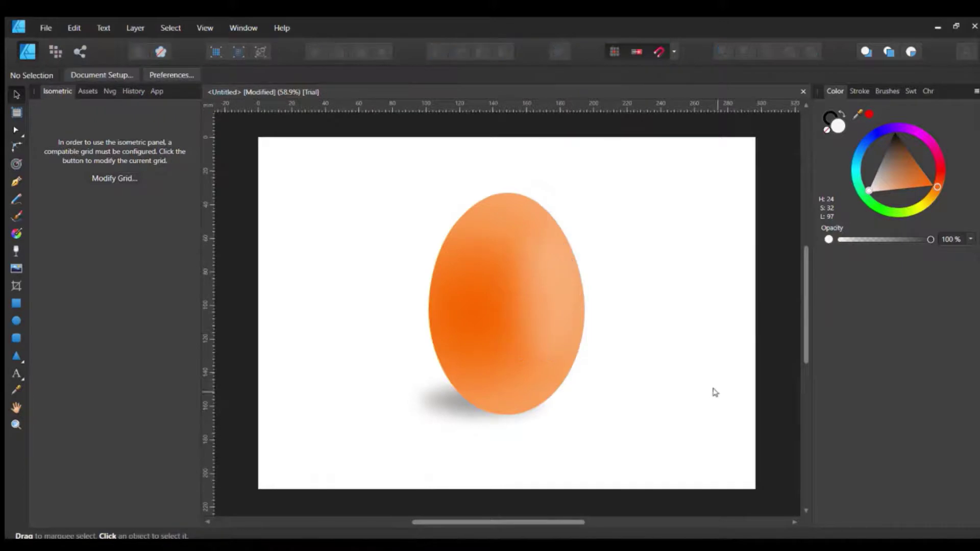
left_click(553, 309)
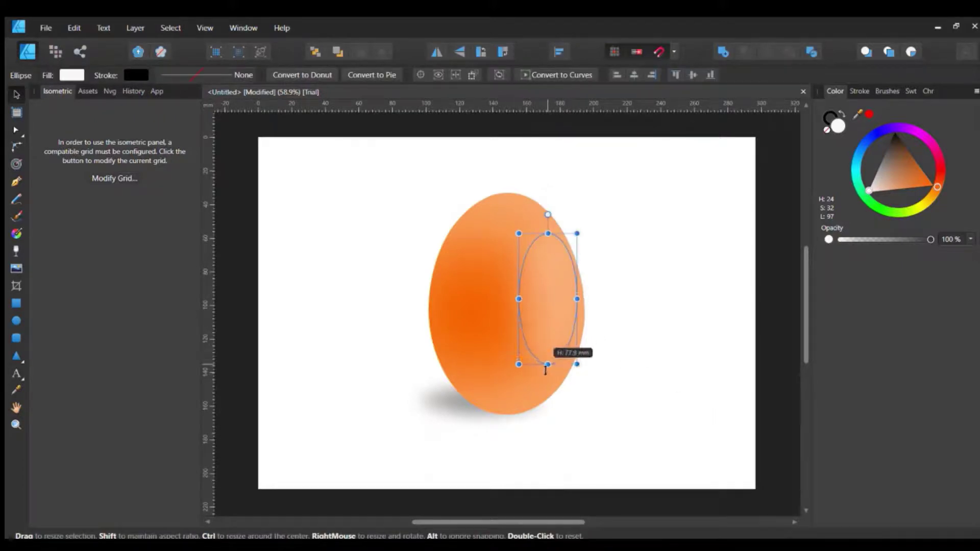
left_click(632, 351)
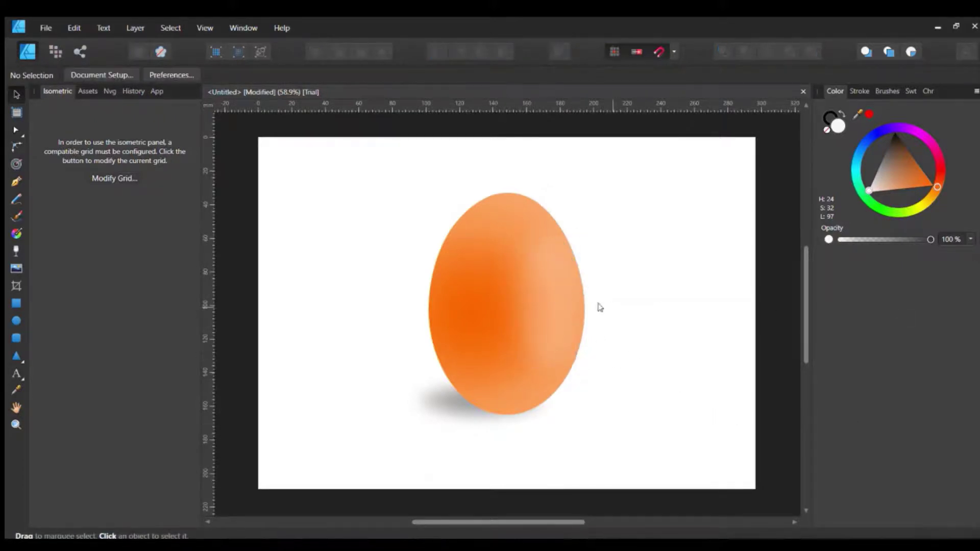
left_click(531, 302)
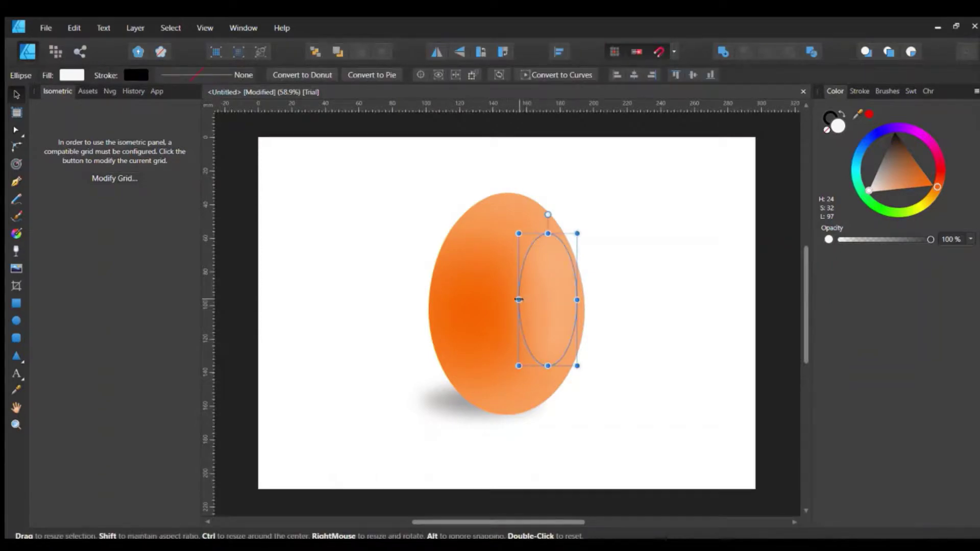
left_click(669, 319)
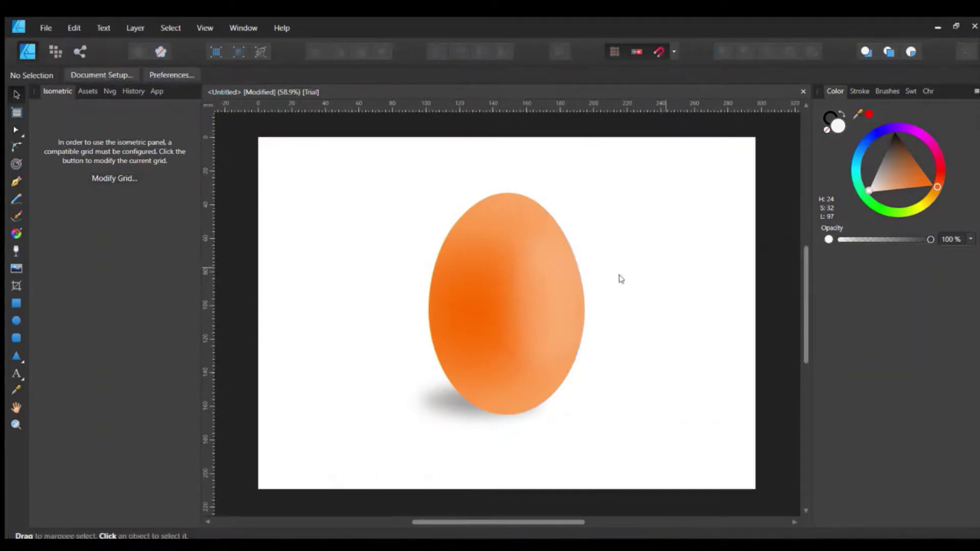
Tilt the highlight slightly counter-clockwise and nudge its bottom edge down a little.
left_click(526, 271)
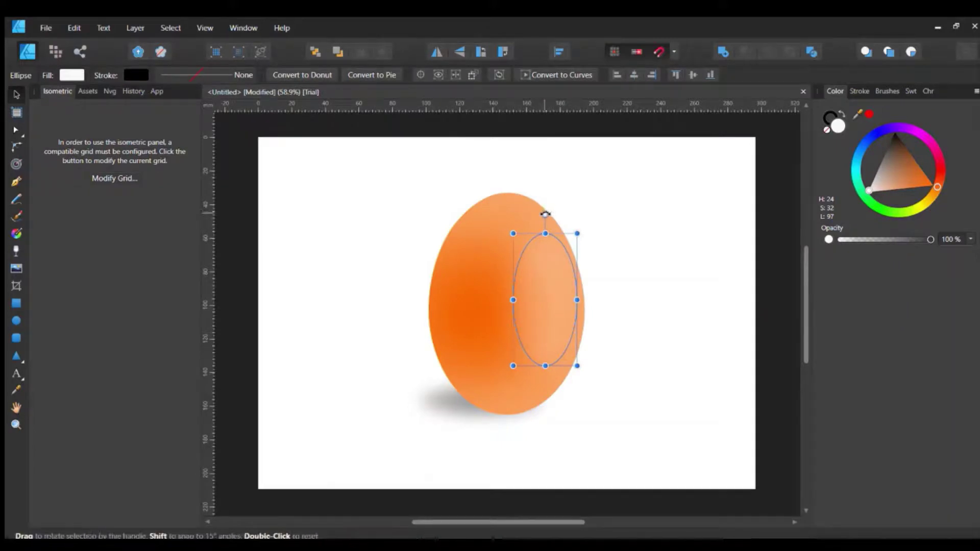
left_click_drag(545, 213, 537, 215)
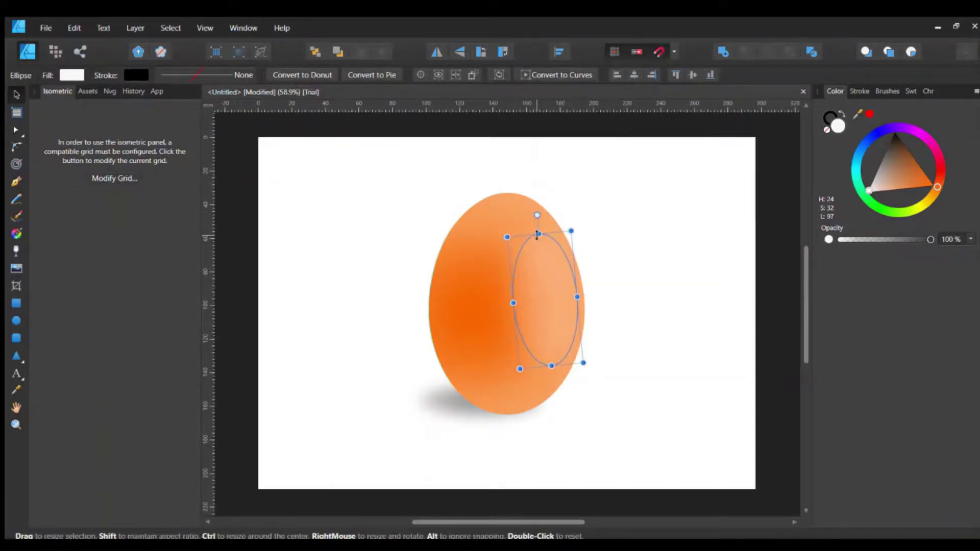
left_click(642, 296)
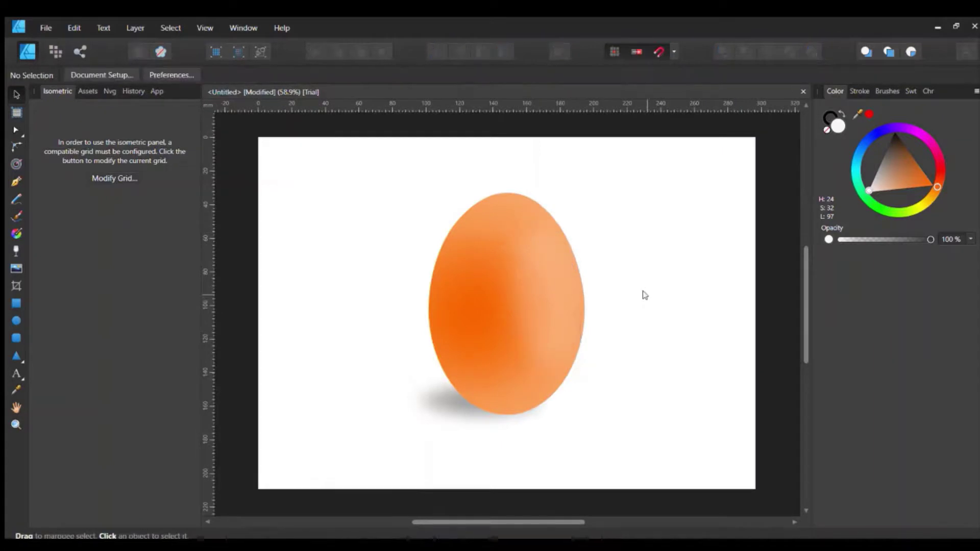
left_click(548, 316)
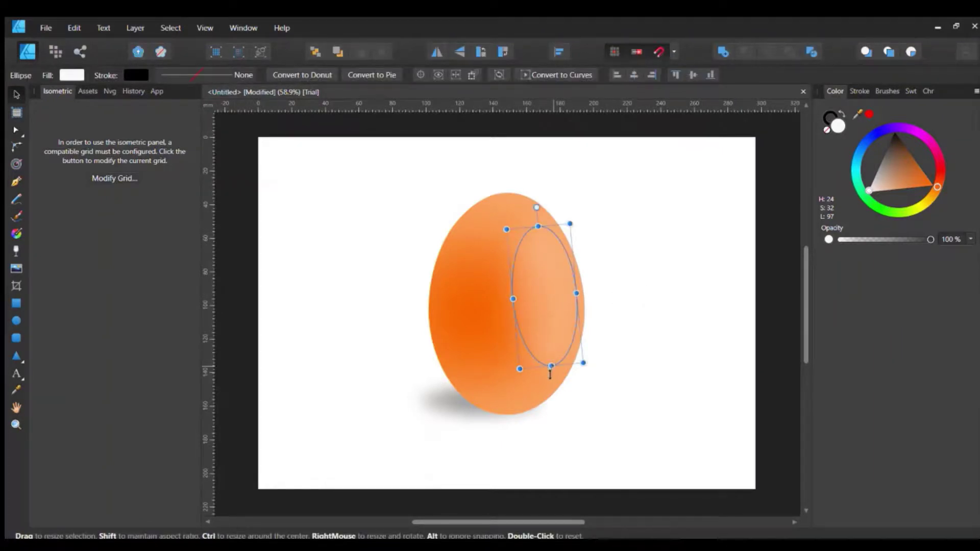
left_click_drag(550, 374, 551, 380)
left_click(668, 381)
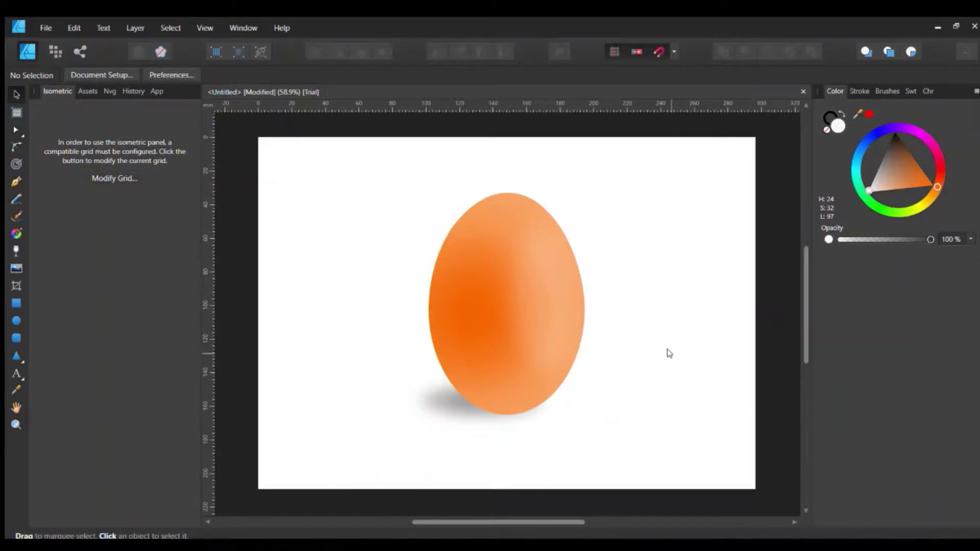
left_click(492, 290)
left_click(710, 304)
scroll(676, 320, "down", 1)
scroll(678, 321, "down", 1)
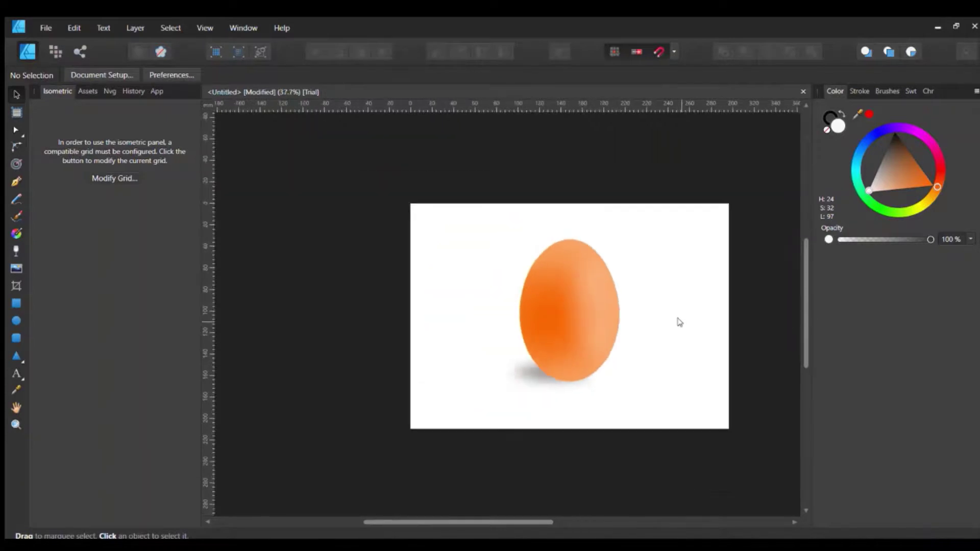
scroll(680, 322, "up", 1)
scroll(678, 321, "up", 1)
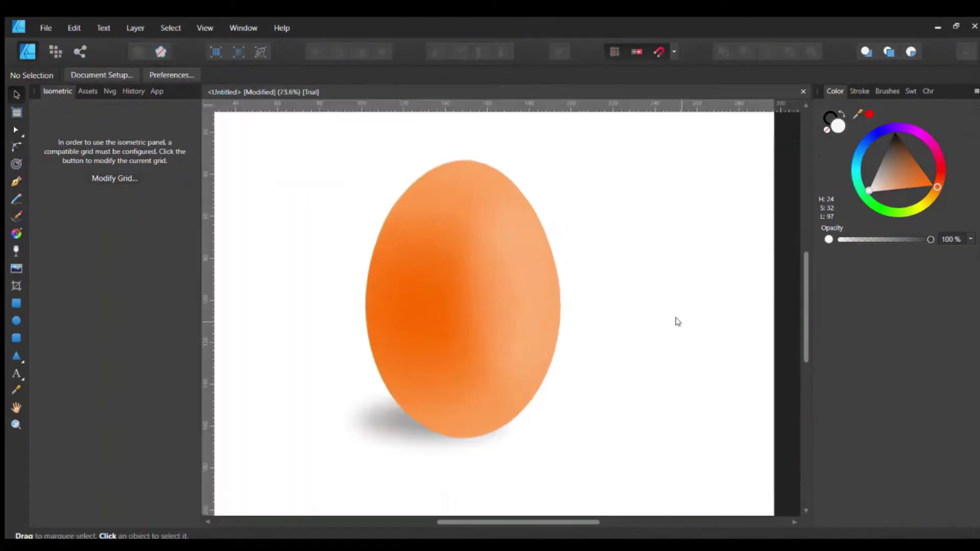
scroll(678, 322, "down", 1)
scroll(457, 221, "up", 1)
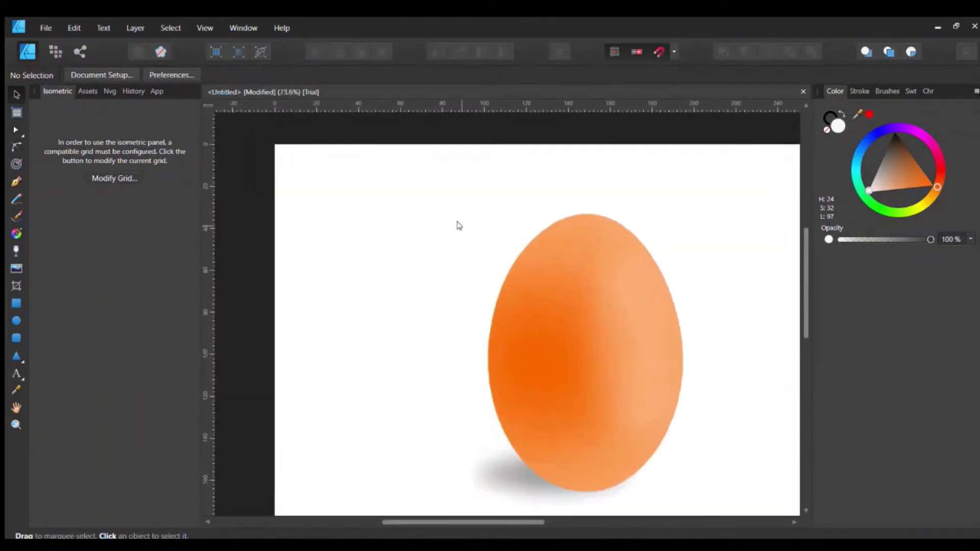
scroll(574, 496, "down", 1)
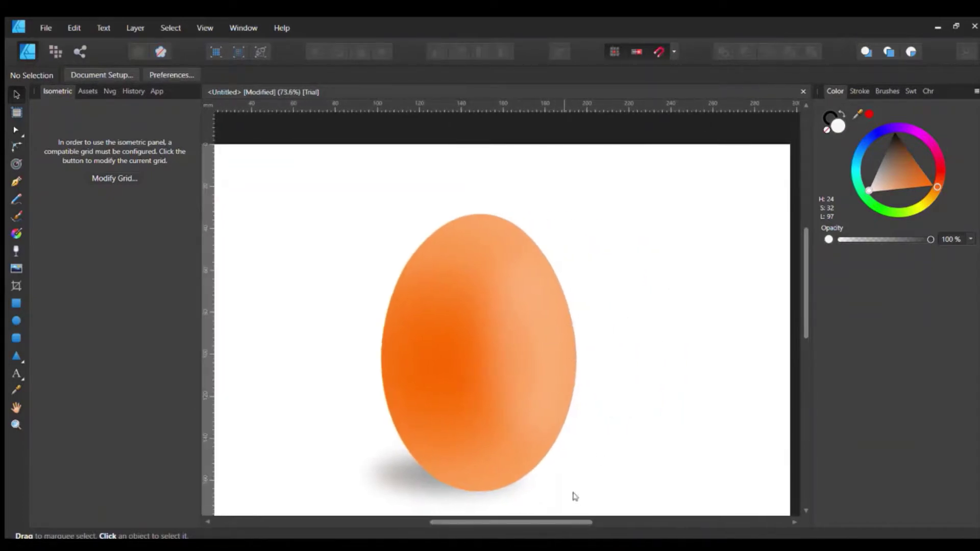
scroll(674, 331, "down", 1)
scroll(494, 262, "up", 1)
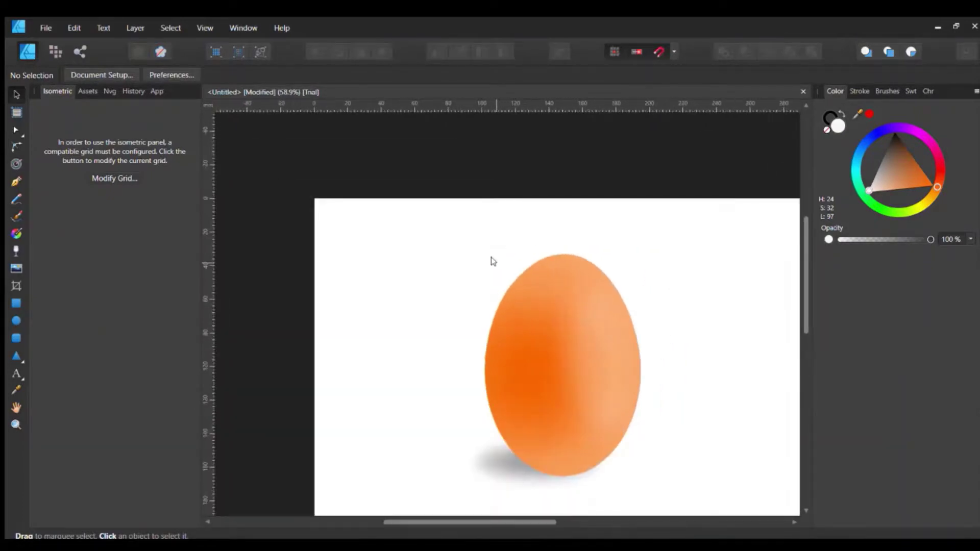
left_click_drag(488, 245, 658, 495)
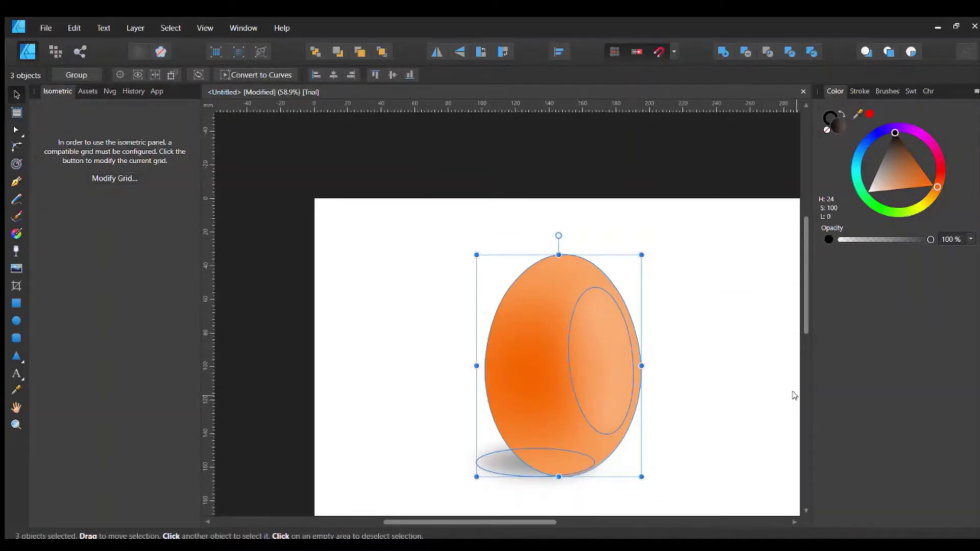
Group the egg, shadow and highlight, briefly trying 30% opacity before restoring full opacity.
key("ctrl+g")
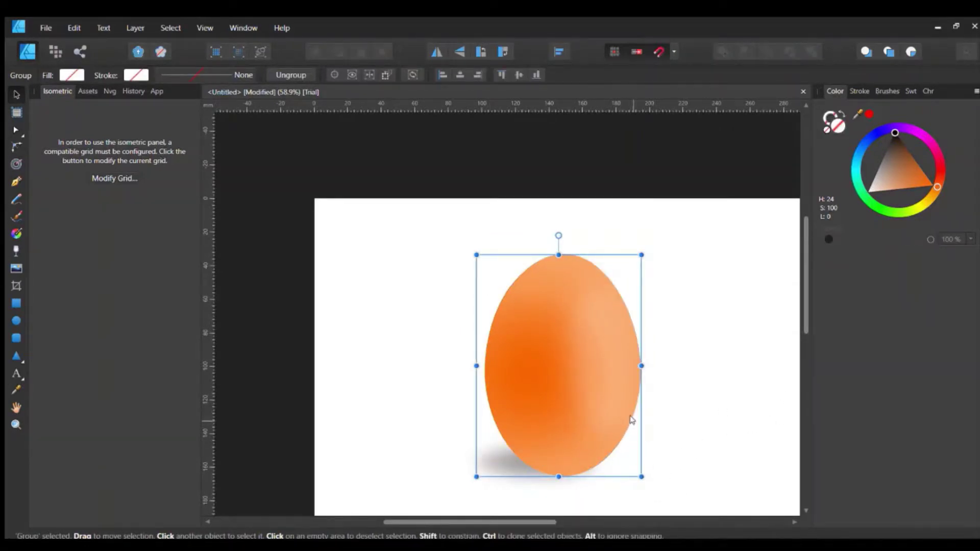
key("3")
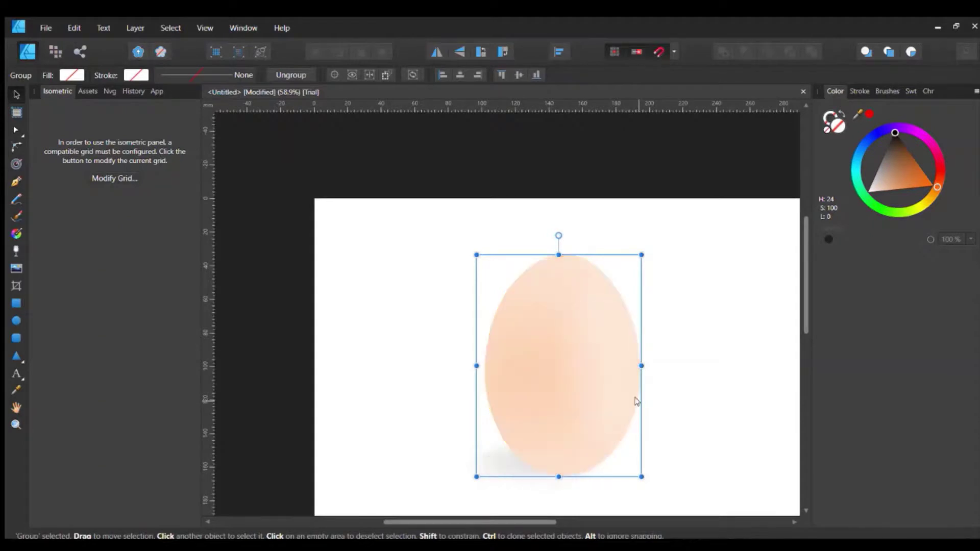
key("0")
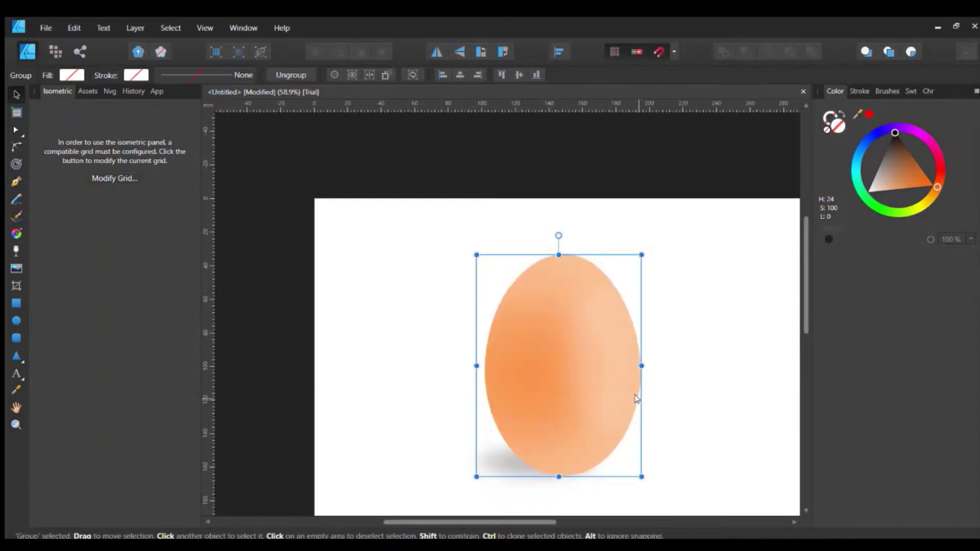
left_click(724, 410)
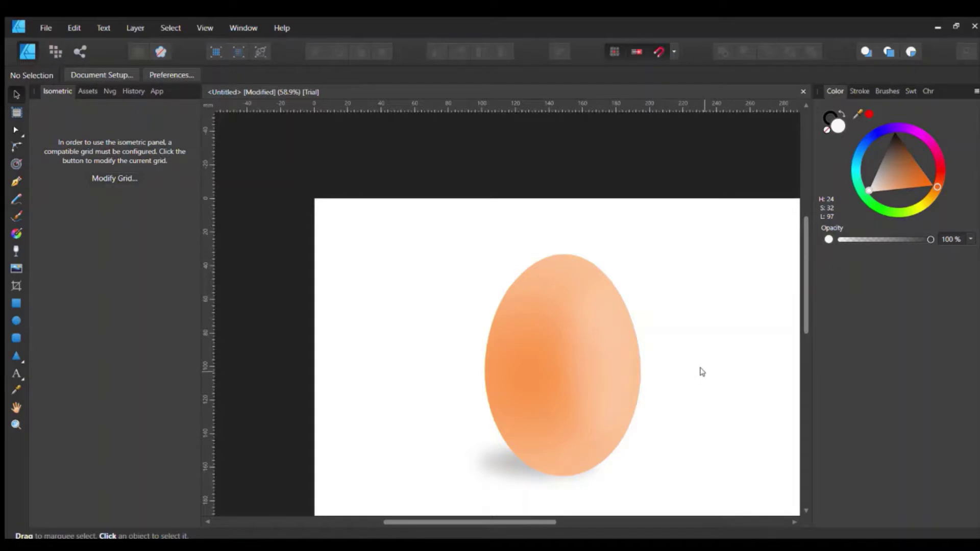
Ungroup the egg with Ctrl+Shift+G into separate egg, shadow and highlight shapes.
key("ctrl+a")
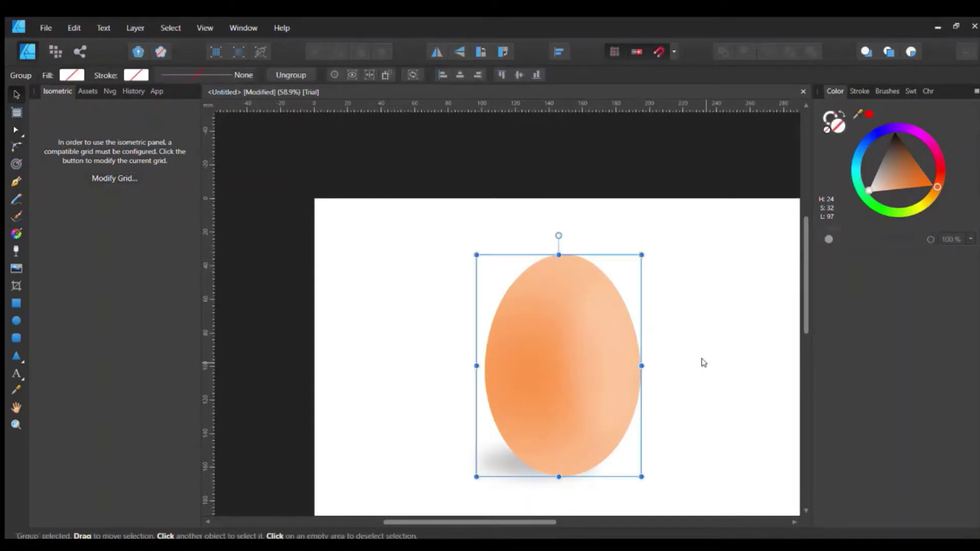
key("ctrl+shift+g")
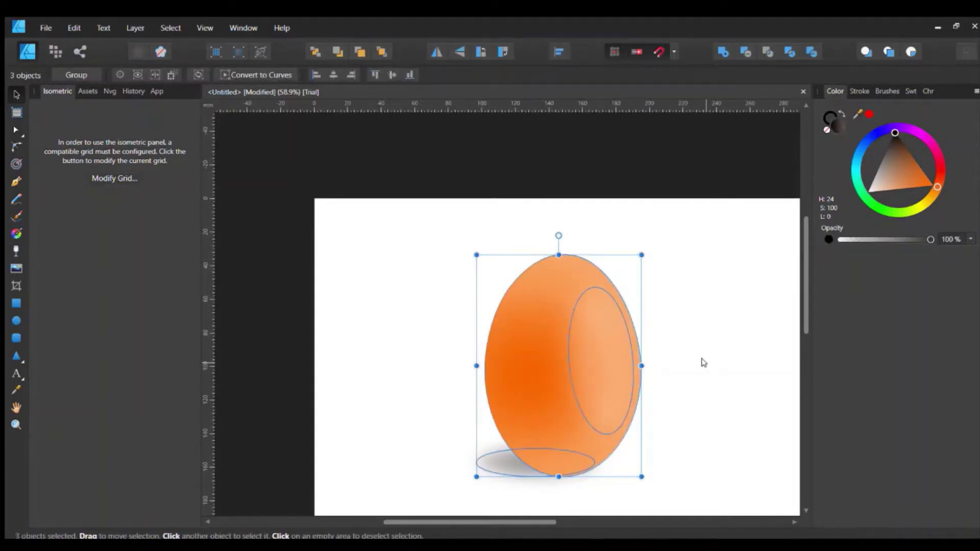
left_click(720, 369)
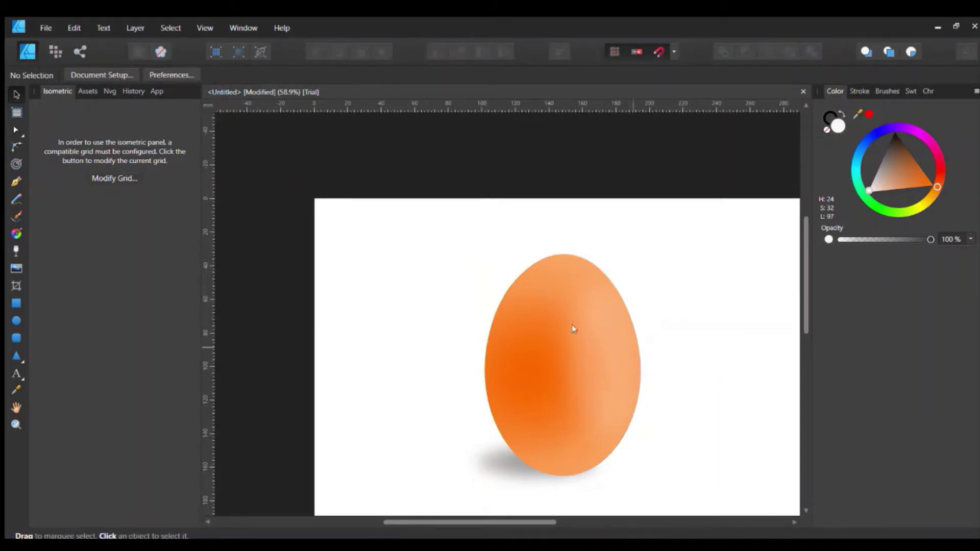
left_click_drag(448, 254, 695, 510)
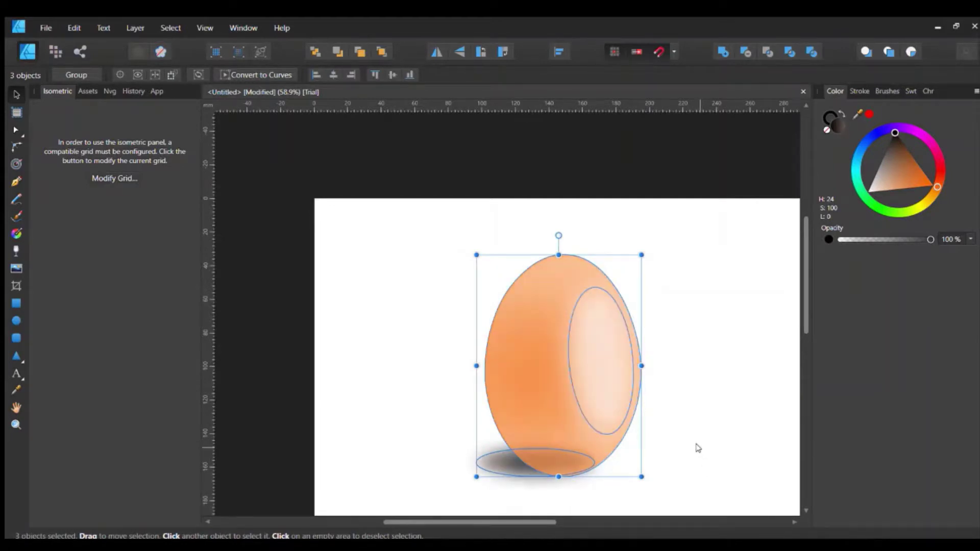
left_click(679, 391)
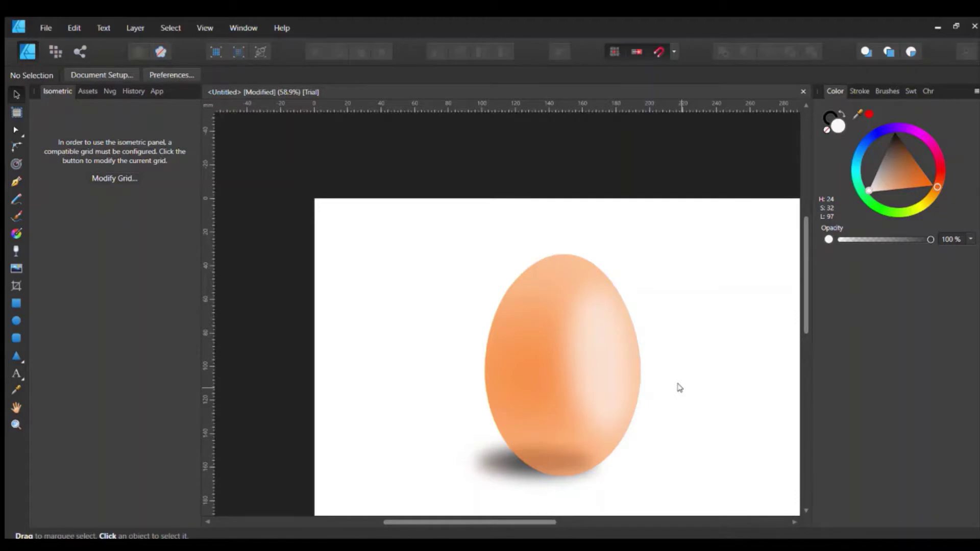
key("ctrl+a")
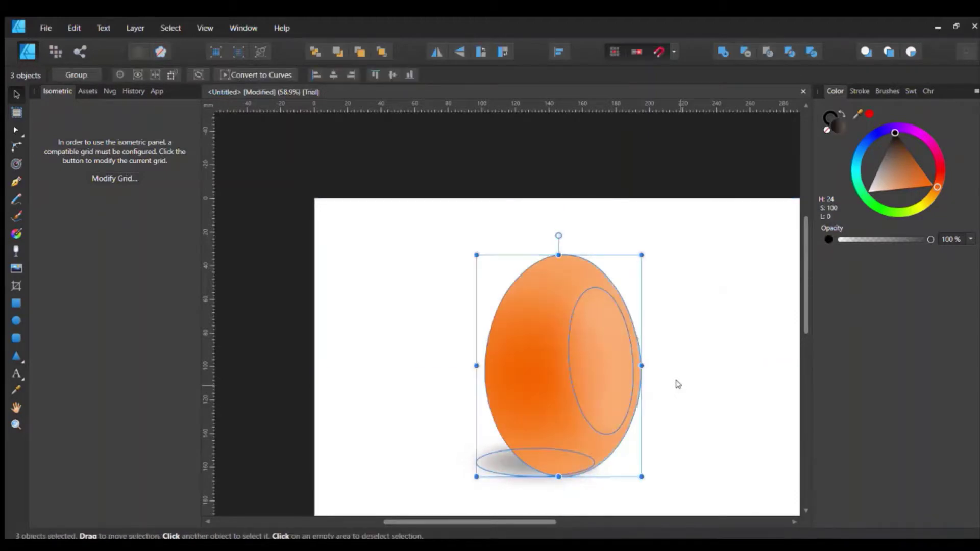
left_click(699, 437)
scroll(707, 418, "down", 1)
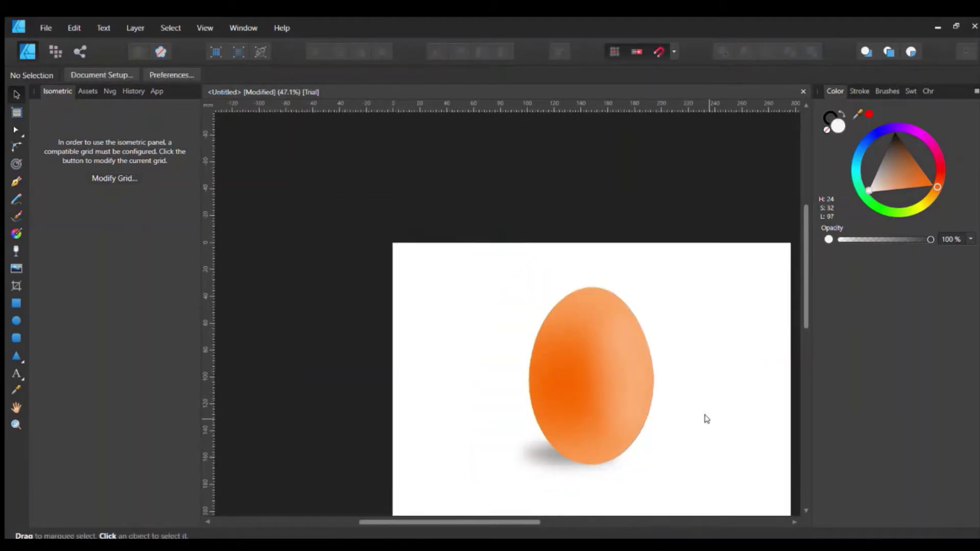
scroll(706, 419, "up", 1)
scroll(706, 417, "down", 2)
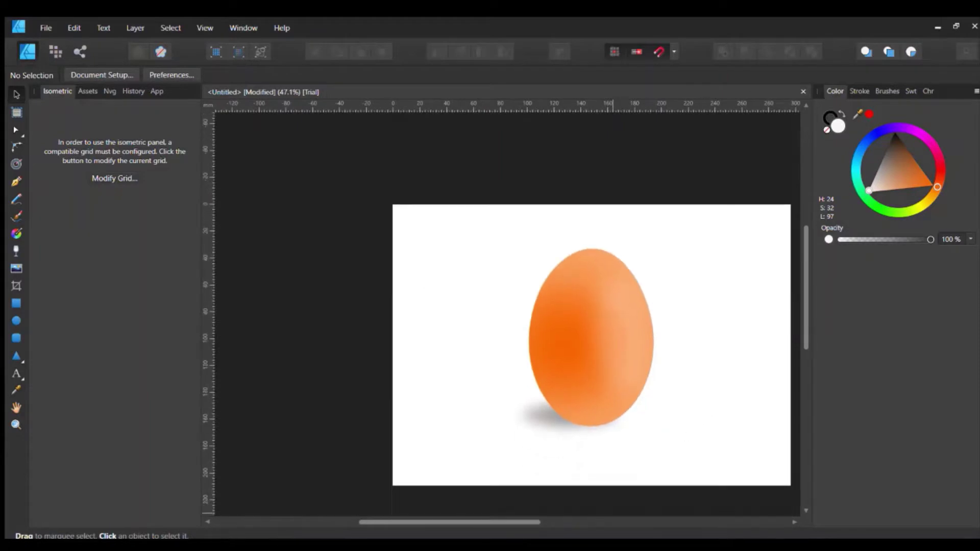
Move the small white highlight ellipse toward the egg's upper right.
left_click_drag(490, 521, 536, 521)
scroll(647, 414, "down", 1)
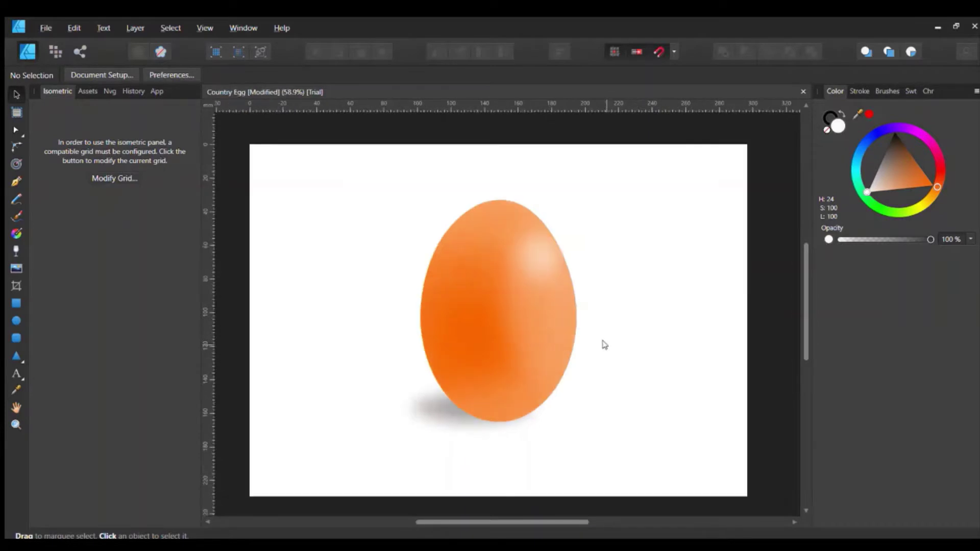
mouse_move(537, 254)
left_mouse_down()
mouse_move(564, 264)
mouse_move(534, 258)
left_mouse_up()
left_click(635, 285)
left_click(534, 257)
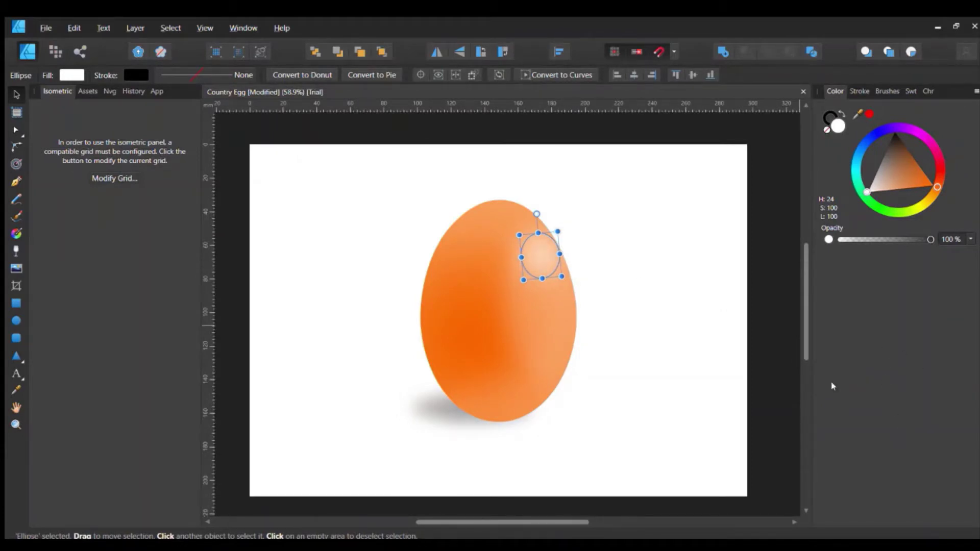
Widen the large right-side highlight to about 43.1 mm.
left_click(643, 393)
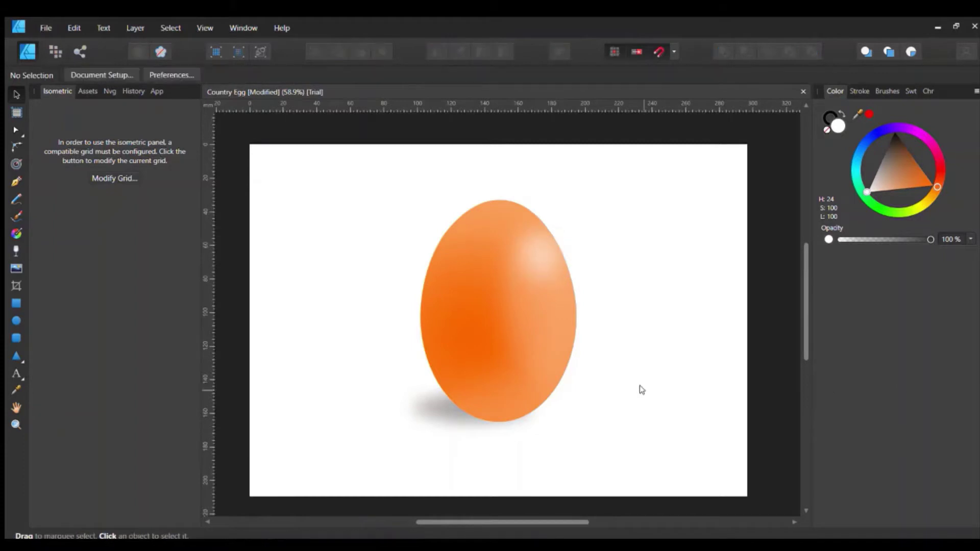
left_click(543, 320)
left_click_drag(579, 303, 581, 304)
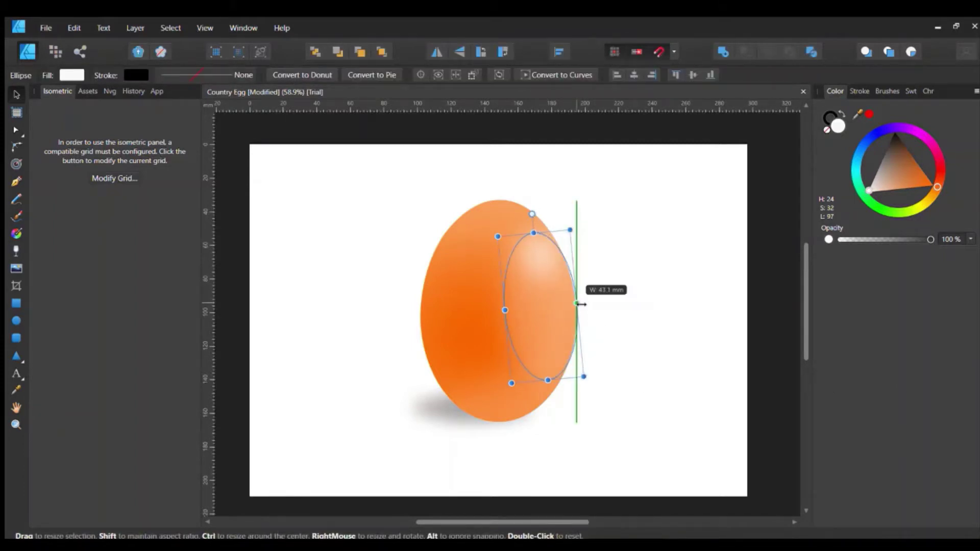
left_click(657, 284)
left_click(544, 343)
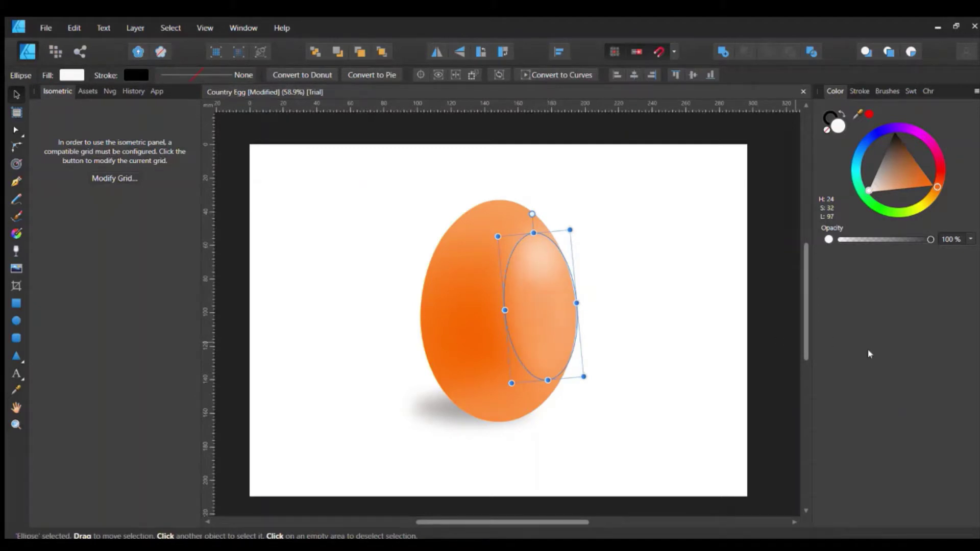
Lower the large highlight on the egg and rotate it nearly upright.
left_click(629, 320)
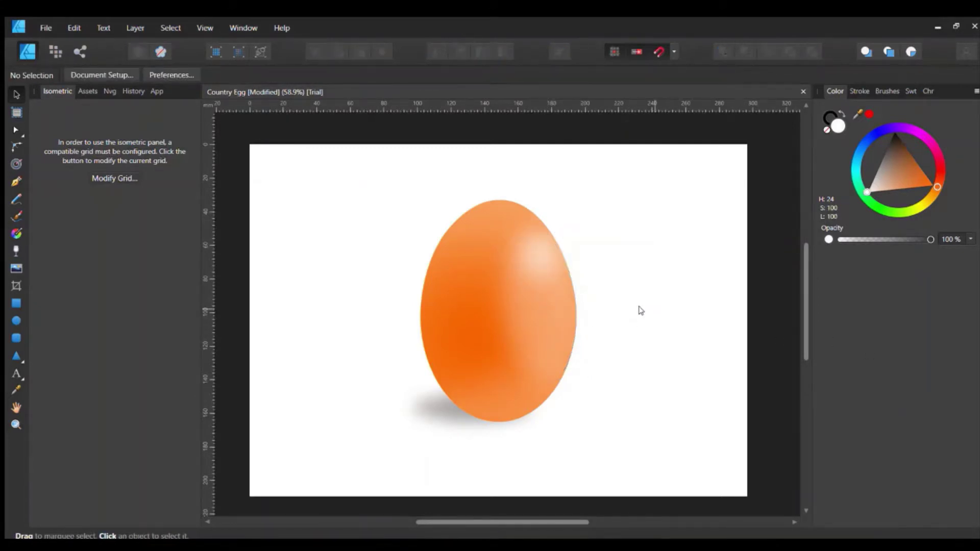
left_click(546, 355)
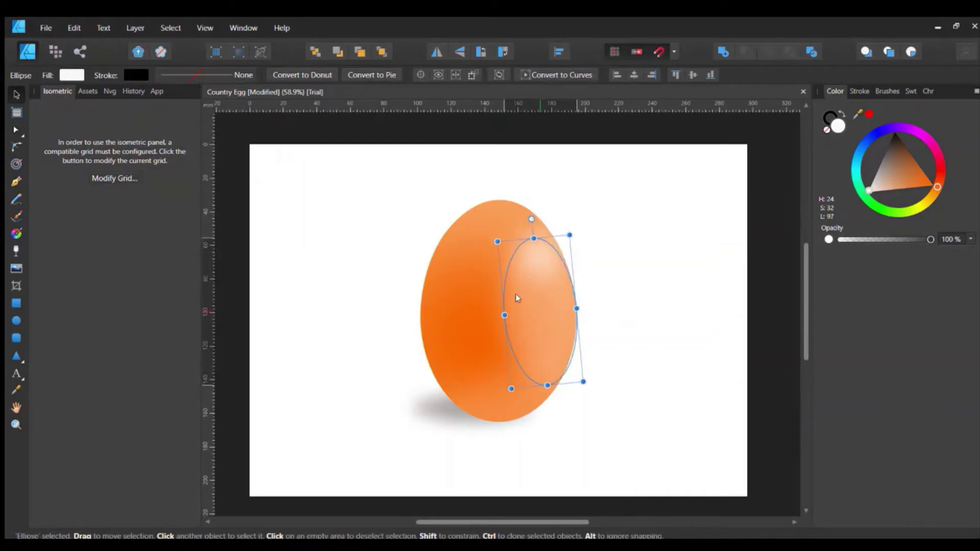
left_click_drag(516, 293, 519, 320)
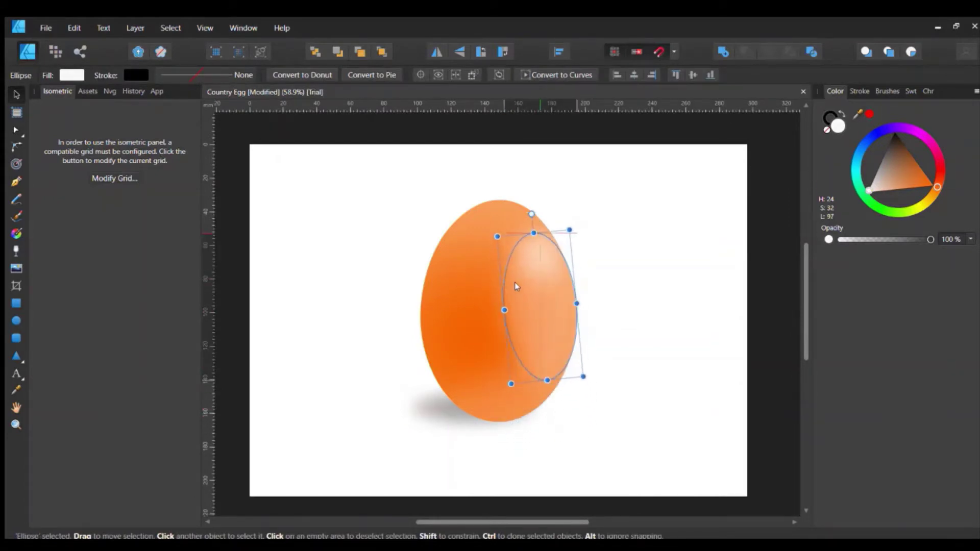
left_click(629, 295)
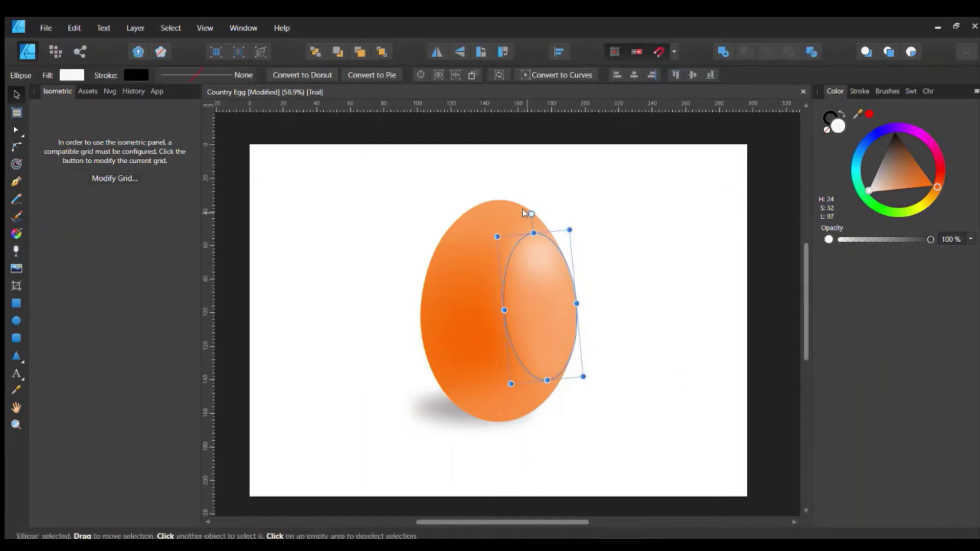
left_click_drag(531, 214, 539, 212)
left_click(628, 254)
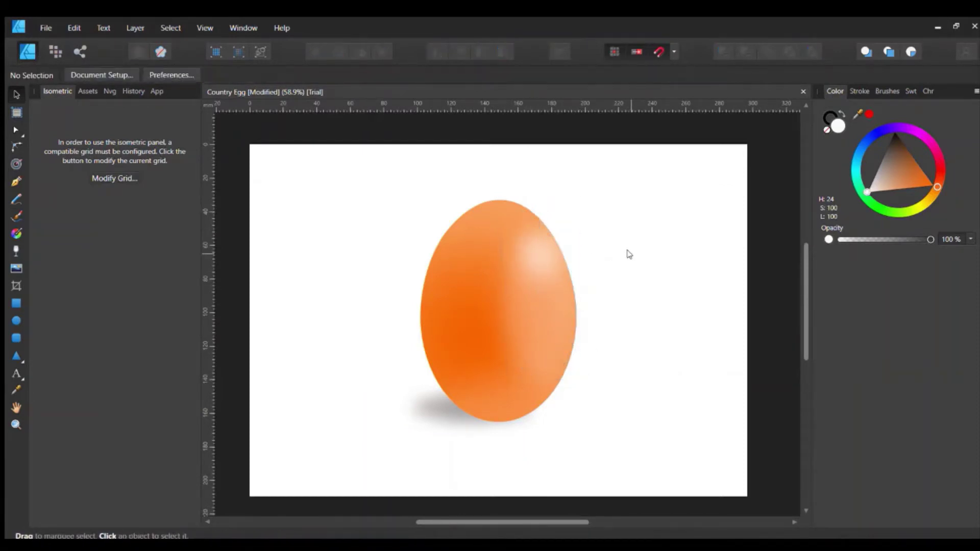
Widen the large highlight slightly to the left and move it down to the snap guide.
double_click(535, 336)
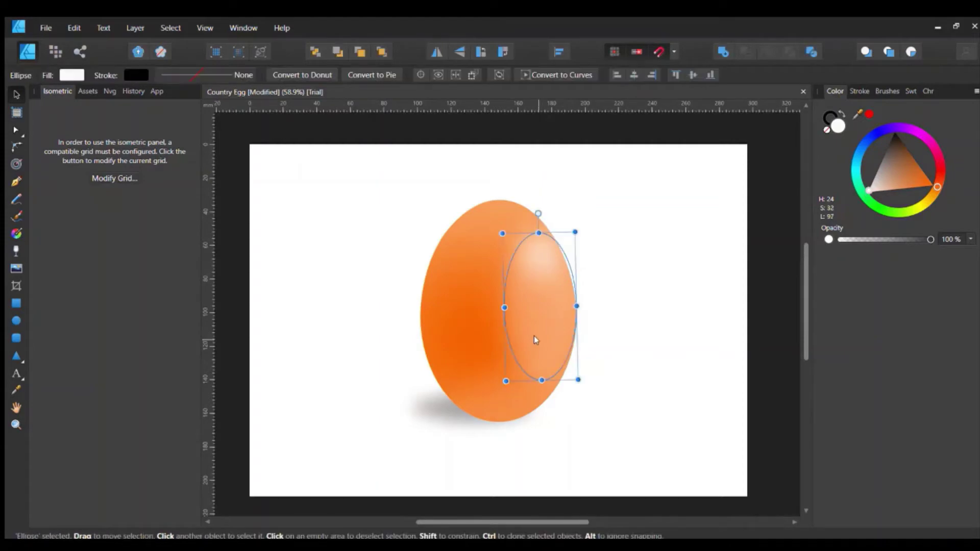
left_click(623, 314)
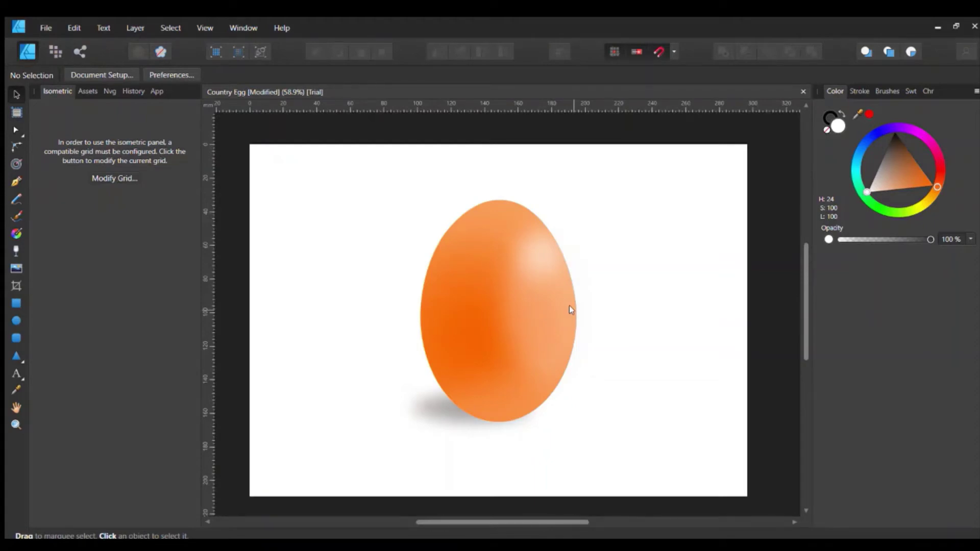
left_click(526, 268)
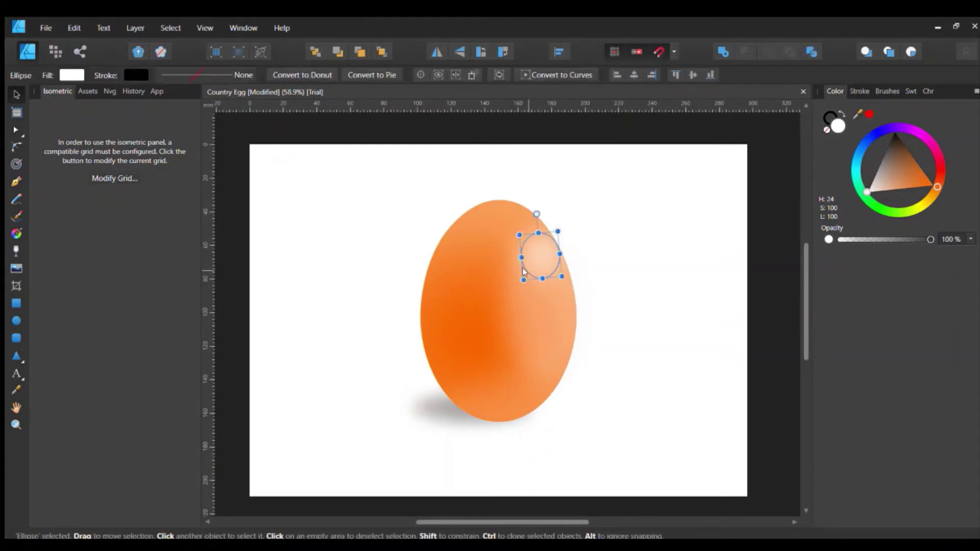
left_click(516, 307)
left_click_drag(505, 308, 497, 308)
left_click(646, 300)
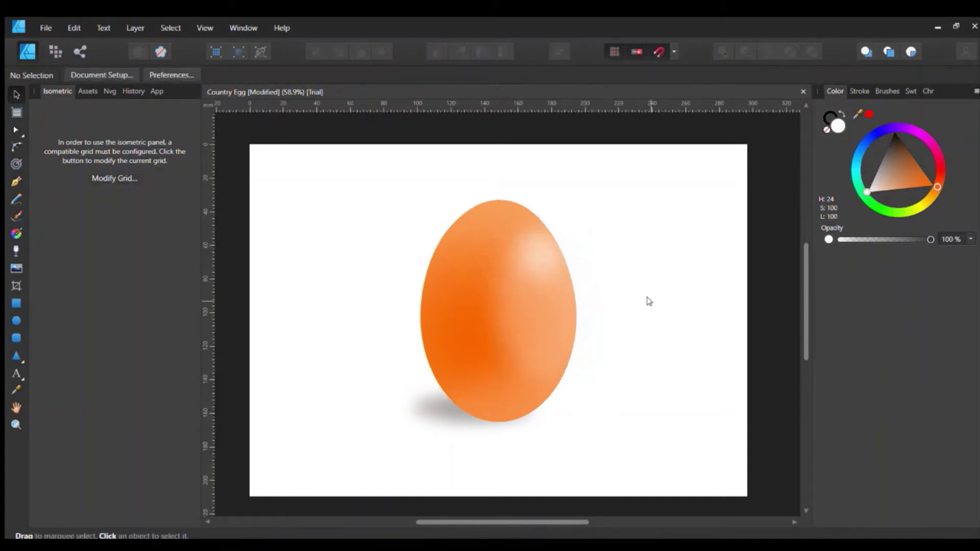
left_click(549, 336)
left_click_drag(549, 336, 550, 351)
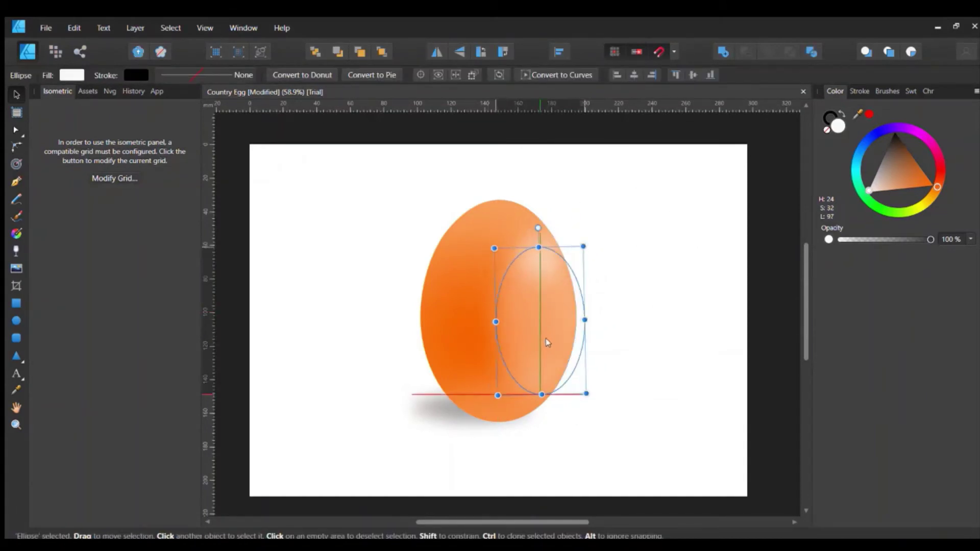
left_click(651, 358)
Nudge the small top highlight up and to the right on the egg's shoulder.
left_click(541, 256)
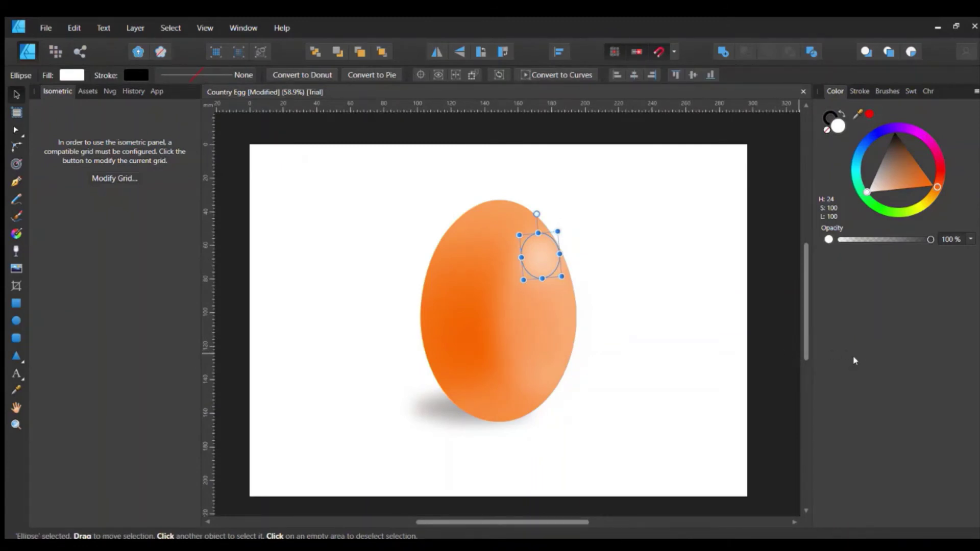
left_click(688, 286)
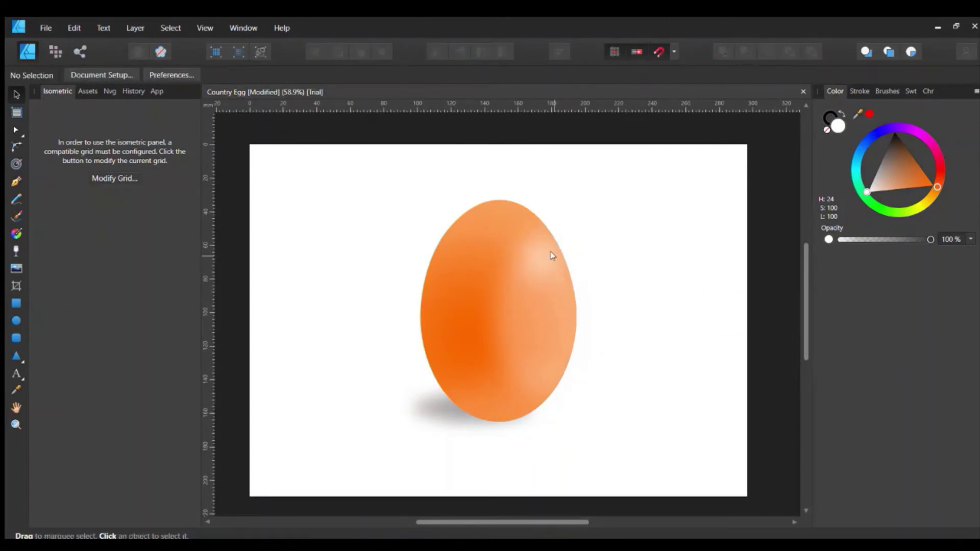
left_click(536, 259)
mouse_move(534, 259)
left_mouse_down()
mouse_move(544, 251)
mouse_move(523, 248)
left_mouse_up()
left_click(639, 255)
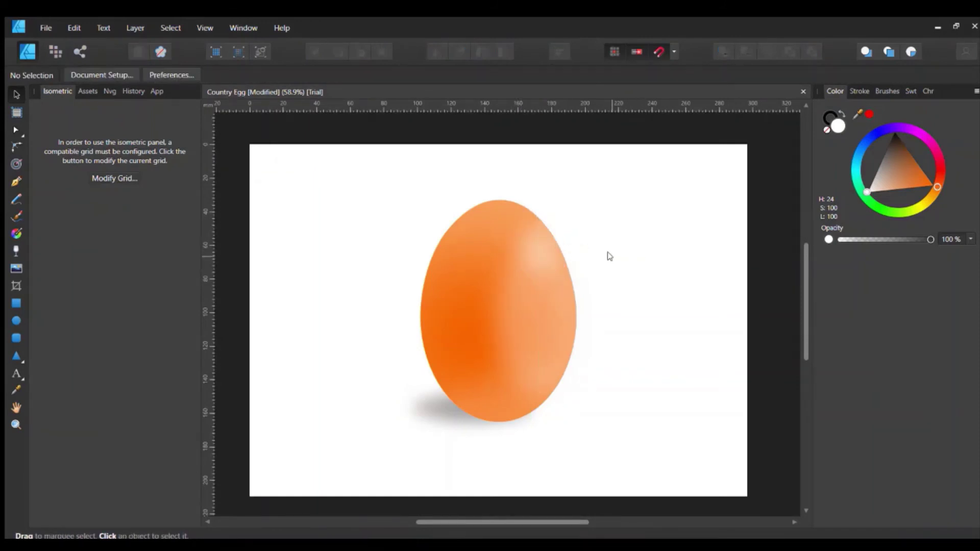